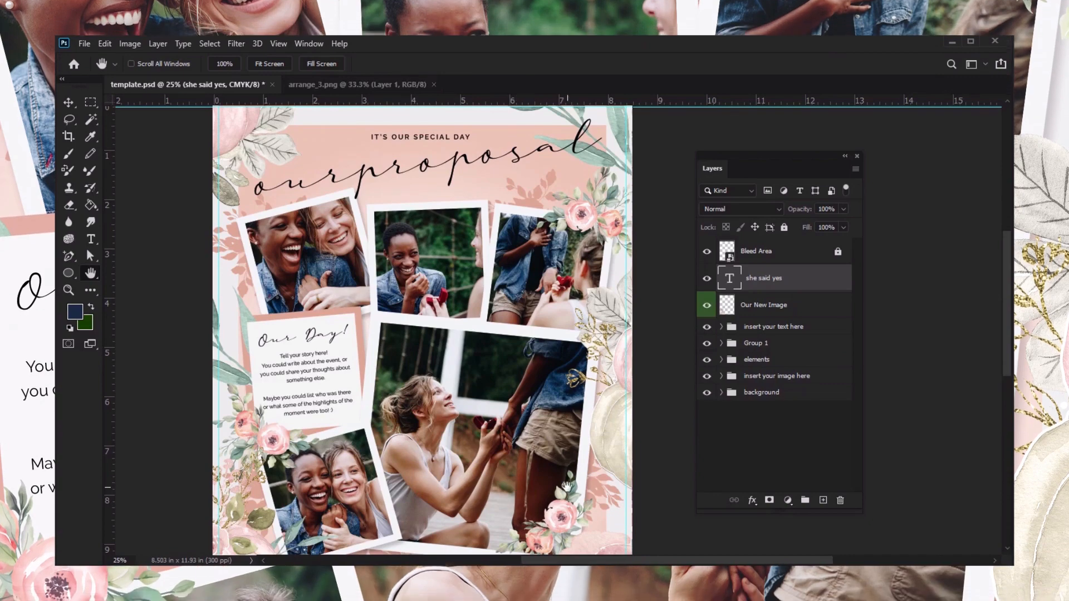
left_click_drag(517, 486, 566, 462)
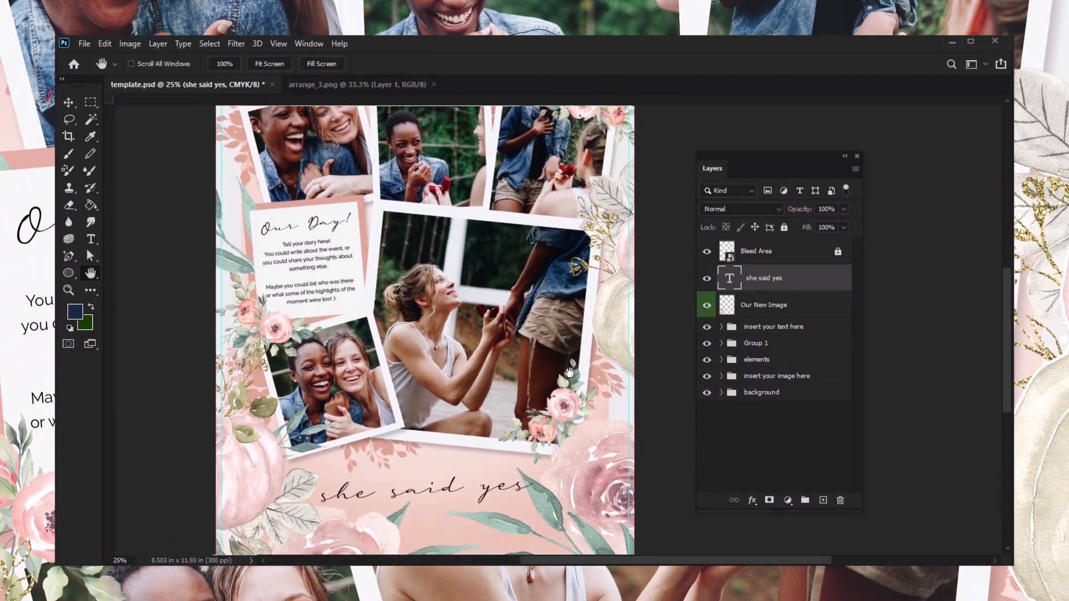
left_click_drag(569, 372, 569, 338)
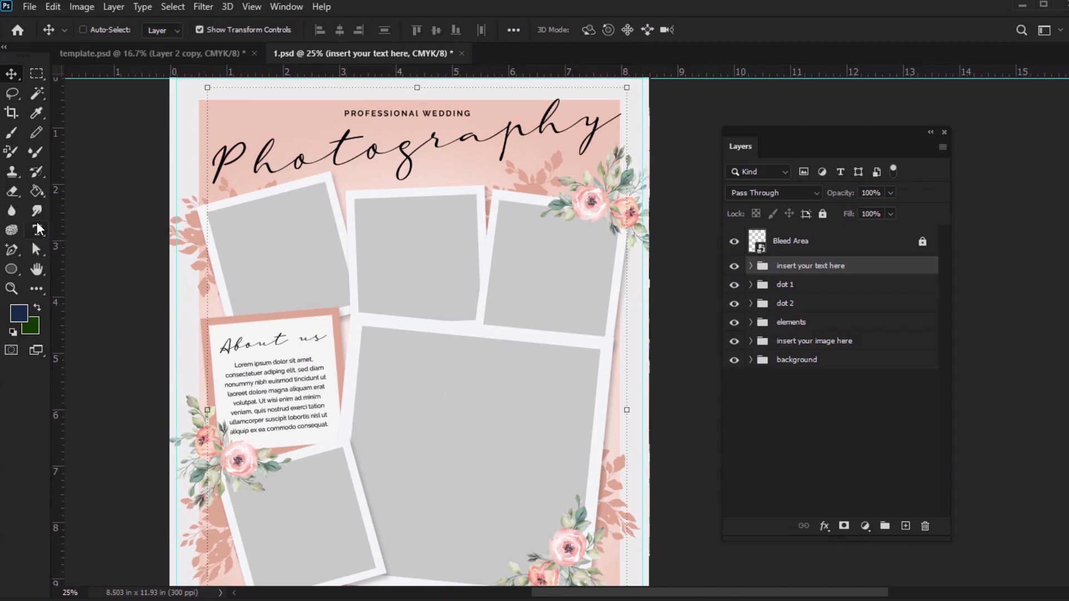
- Replace the large "Photography" heading with "ourproposal" and start editing the "PROFESSIONAL WEDDING" line above it
left_click(37, 228)
left_click(465, 129)
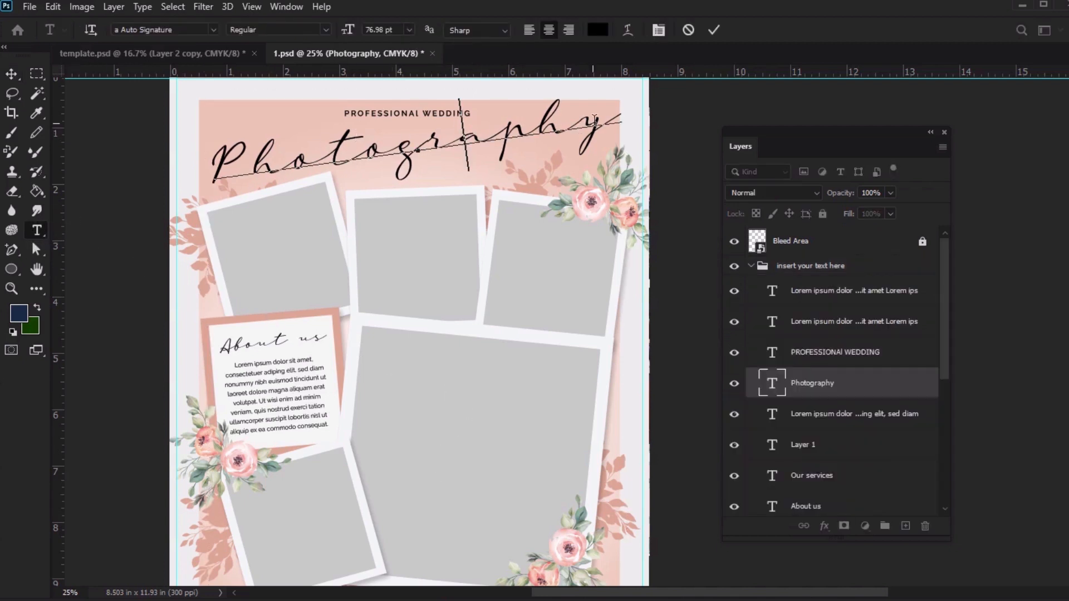
left_click_drag(603, 118, 170, 152)
type("ourpr")
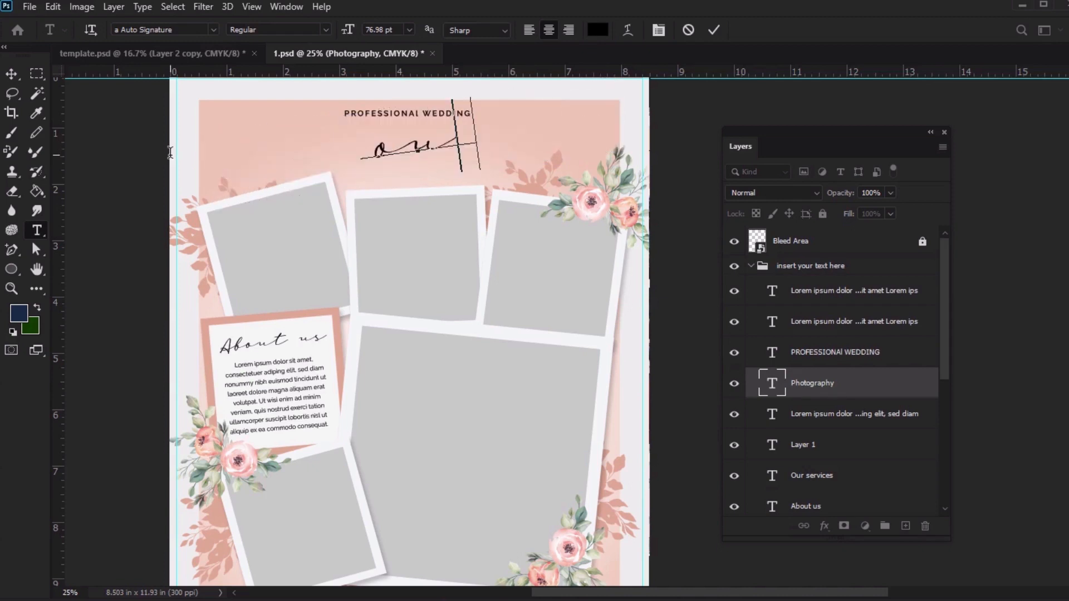
type("oposal")
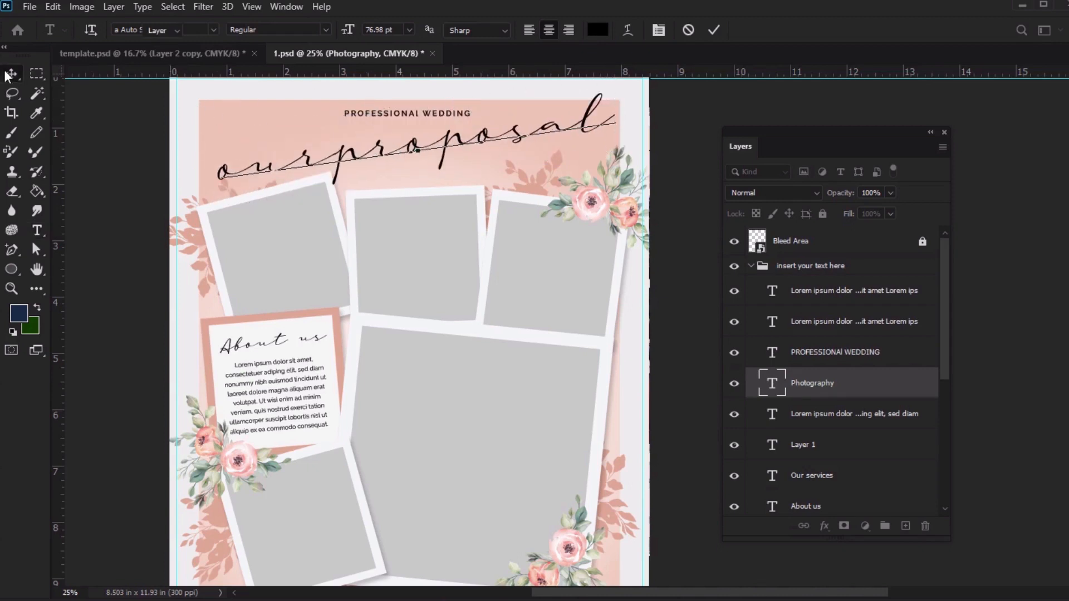
left_click(11, 74)
left_click(33, 229)
left_click(440, 107)
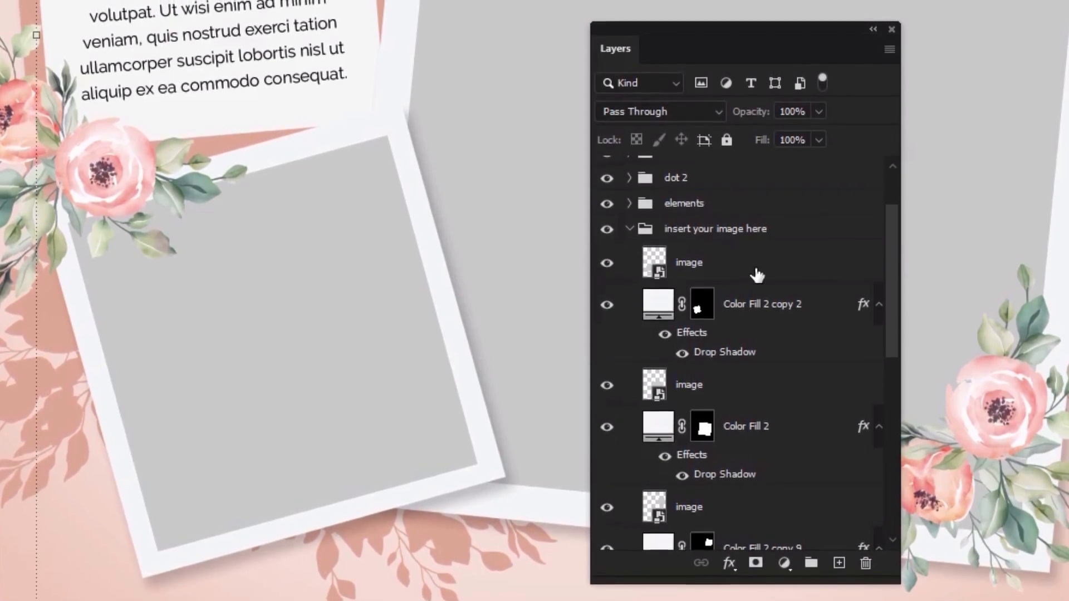
- Select the topmost image layer in the "insert your image here" group and toggle its visibility and Color Fill 2 copy 2's to identify the frame
left_click(770, 269)
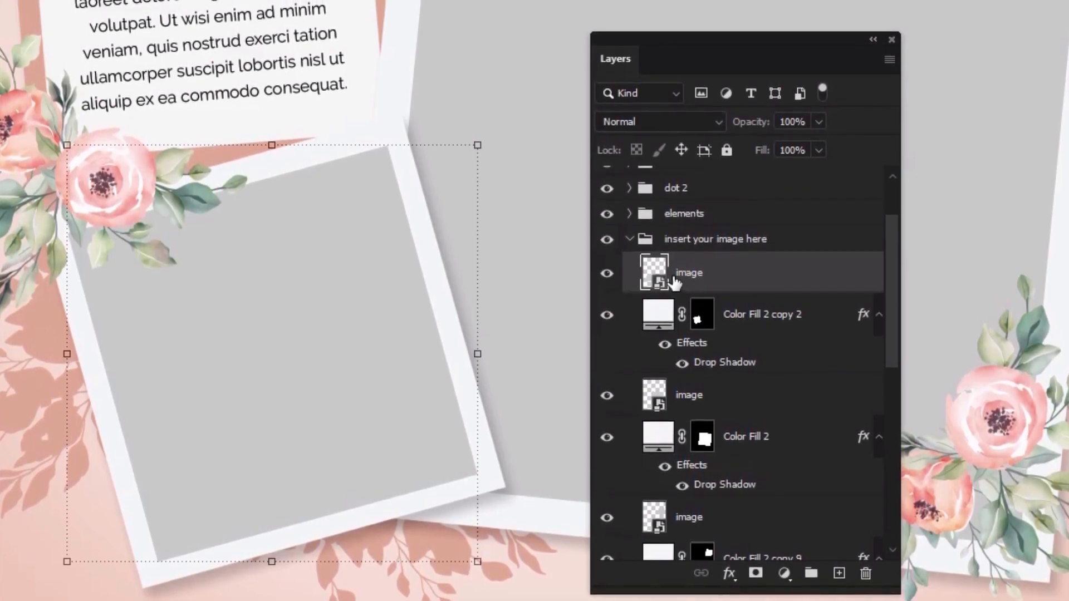
left_click(606, 275)
left_click(606, 275)
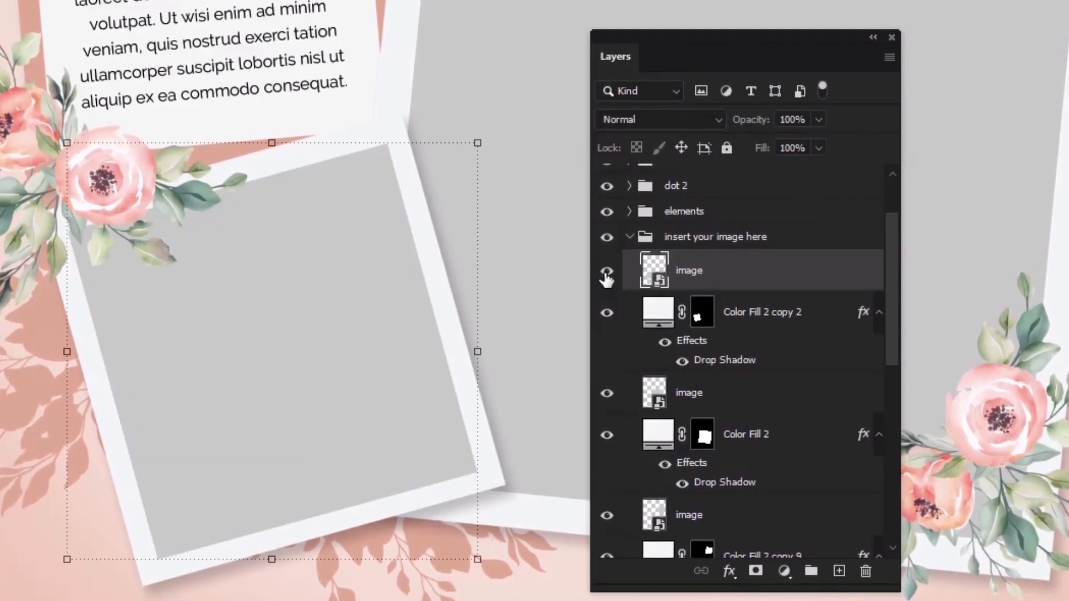
left_click(606, 315)
left_click(606, 314)
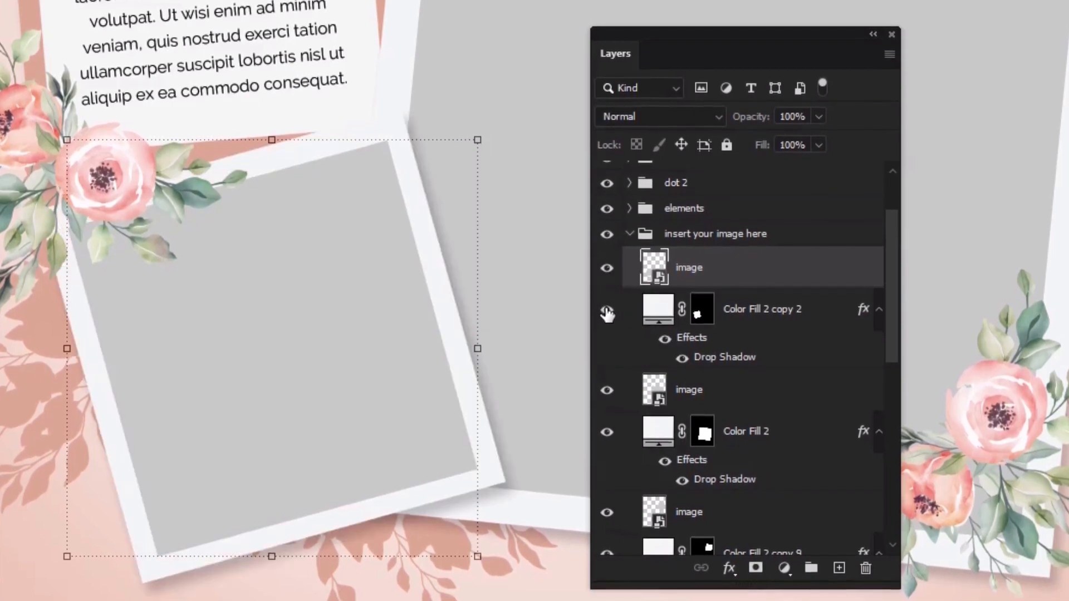
left_click(607, 275)
left_click(606, 275)
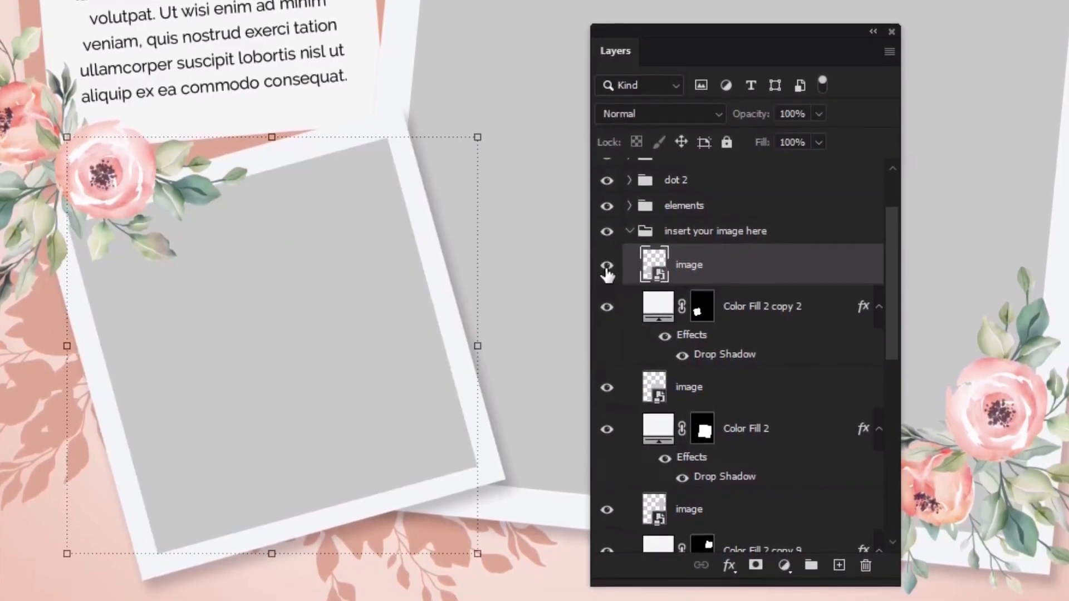
left_click(607, 273)
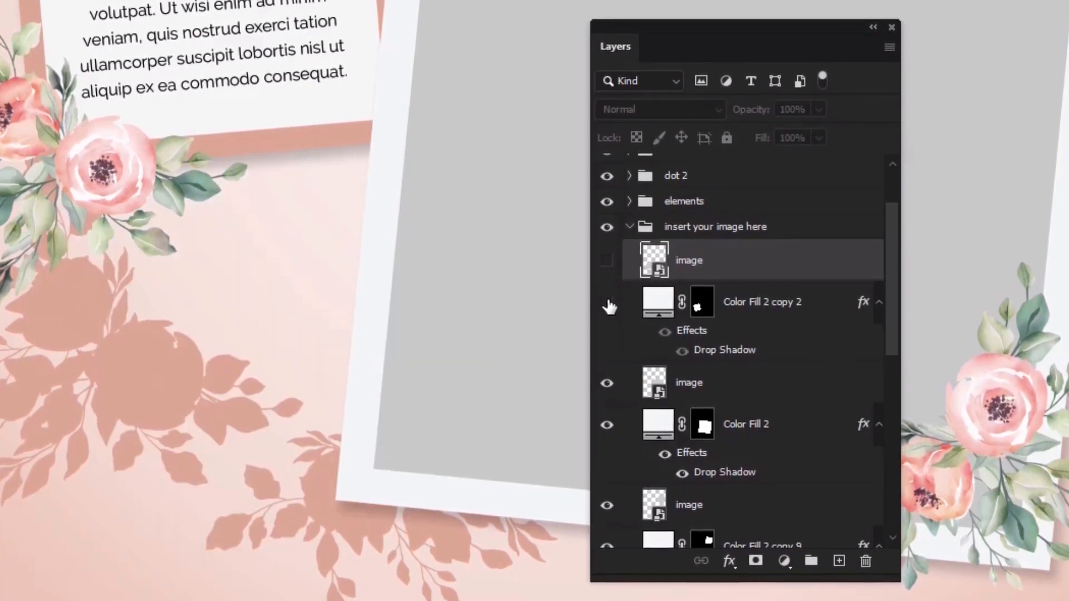
left_click(608, 303)
left_click(607, 261)
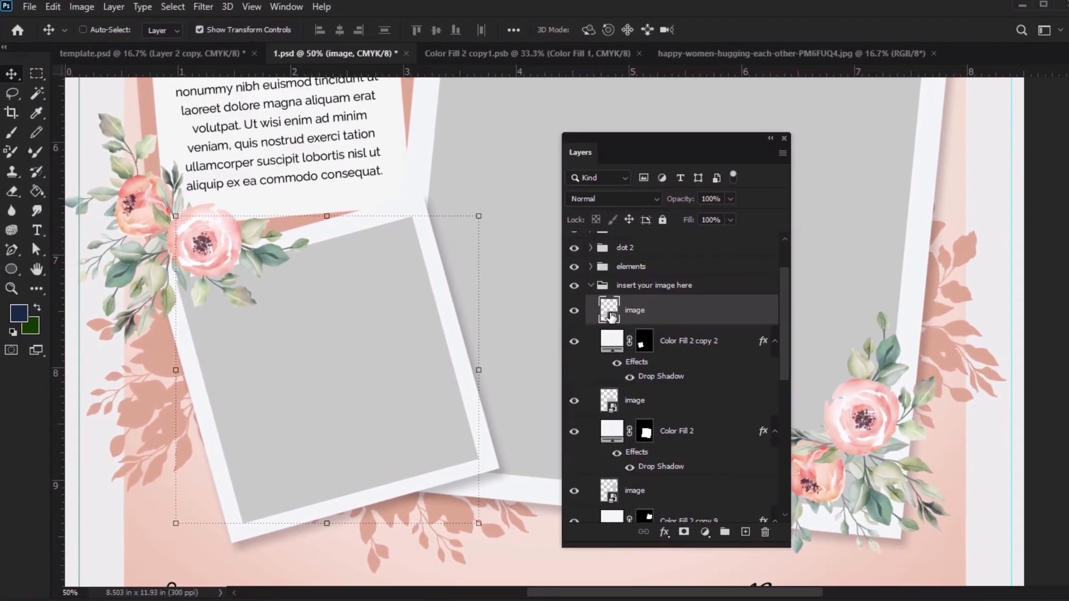
- Open the contents of the topmost image smart object and move the Layers panel clear of the canvas
double_click(611, 315)
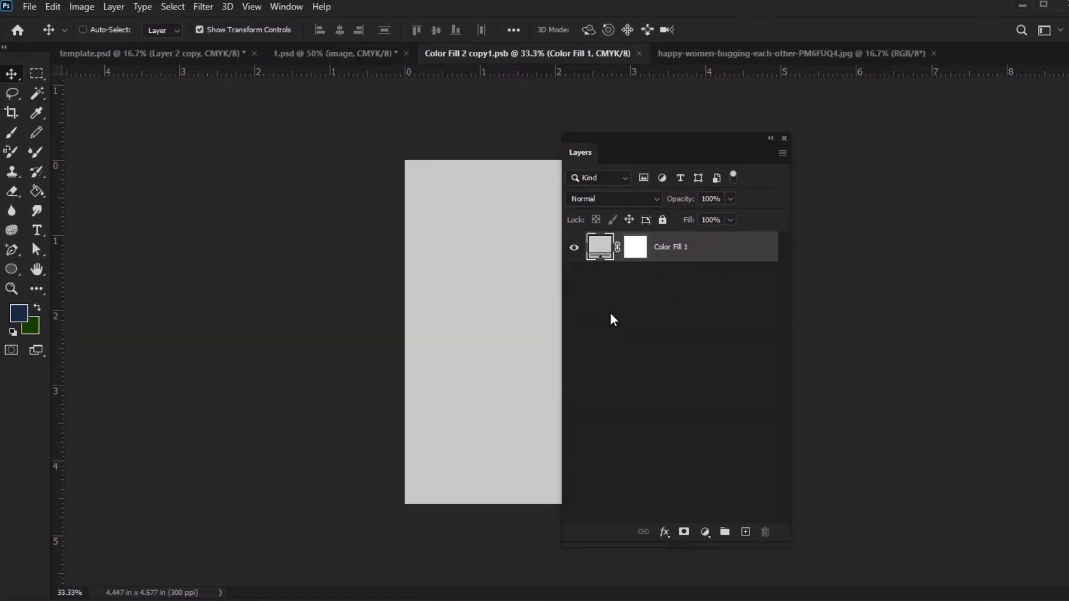
left_click_drag(661, 143, 865, 149)
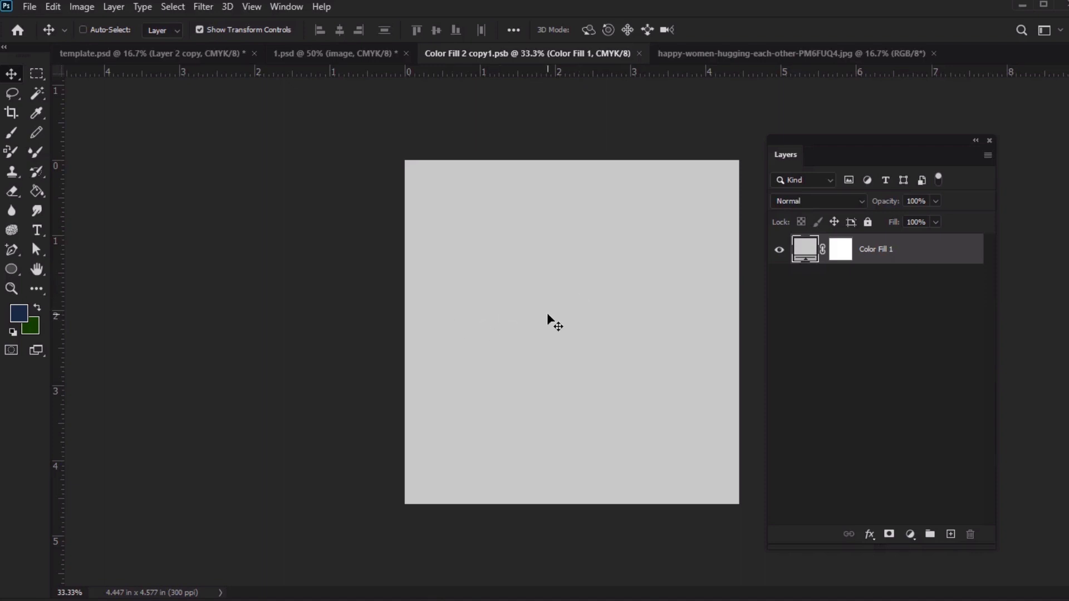
- Copy the entire happy-women-hugging-each-other photo and paste it into the open placeholder document above the gray color fill
left_click(735, 54)
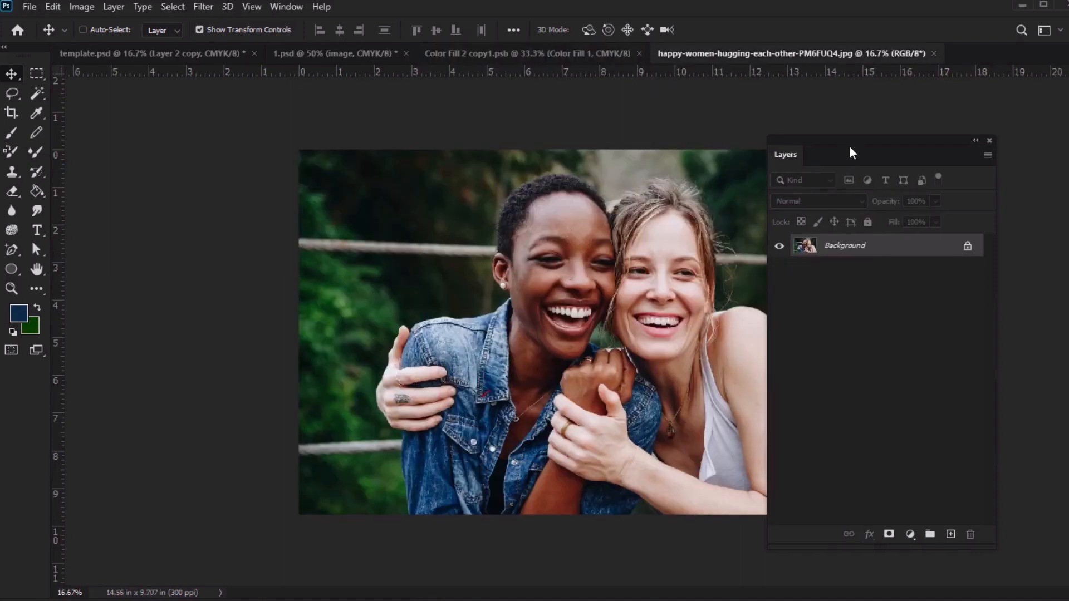
left_click_drag(851, 152, 878, 151)
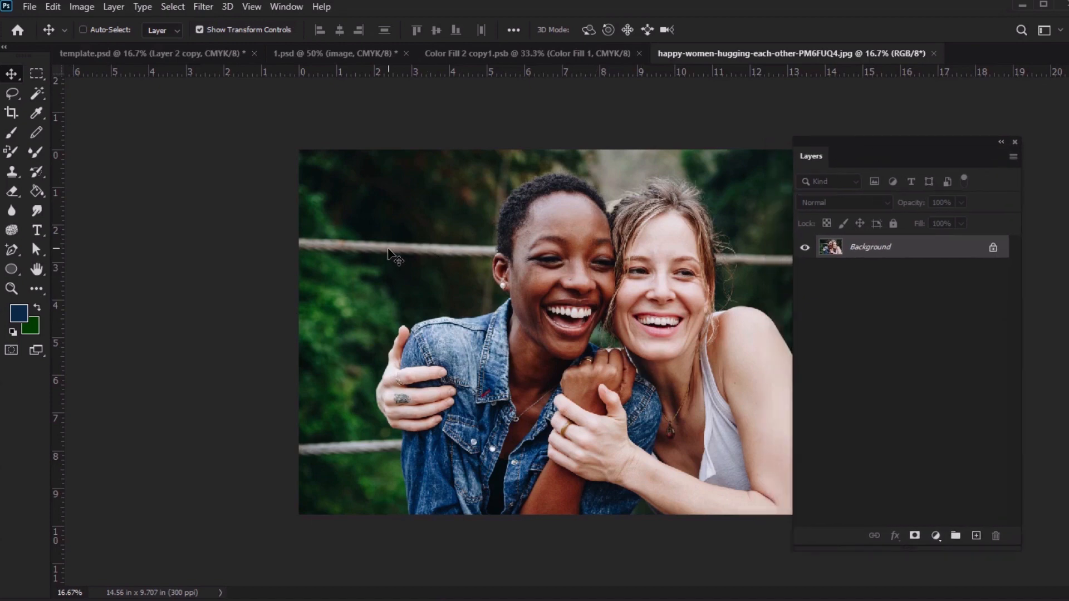
left_click(172, 7)
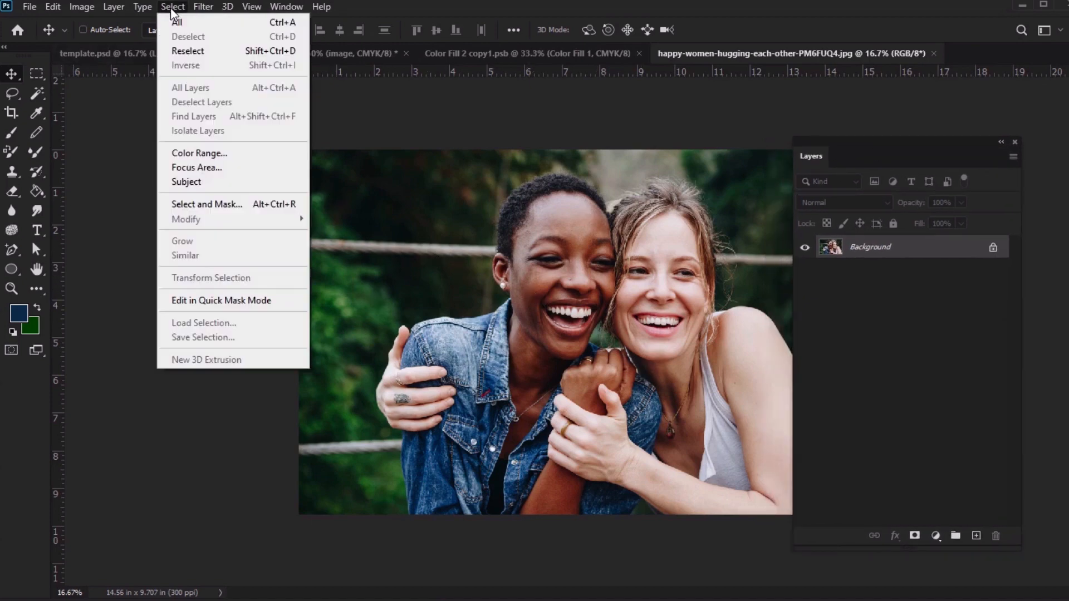
left_click(225, 28)
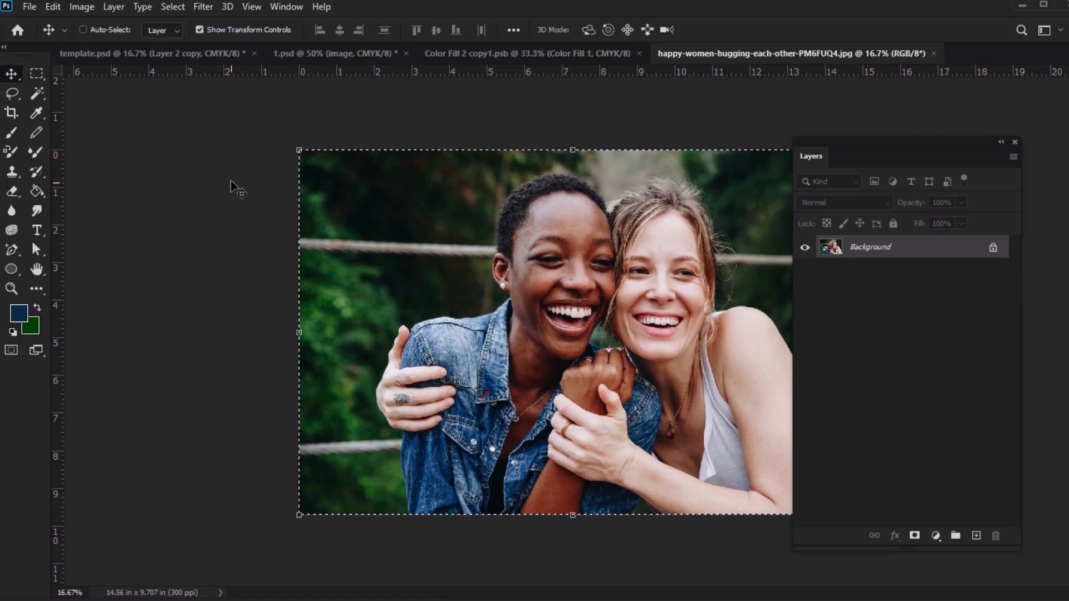
left_click(53, 6)
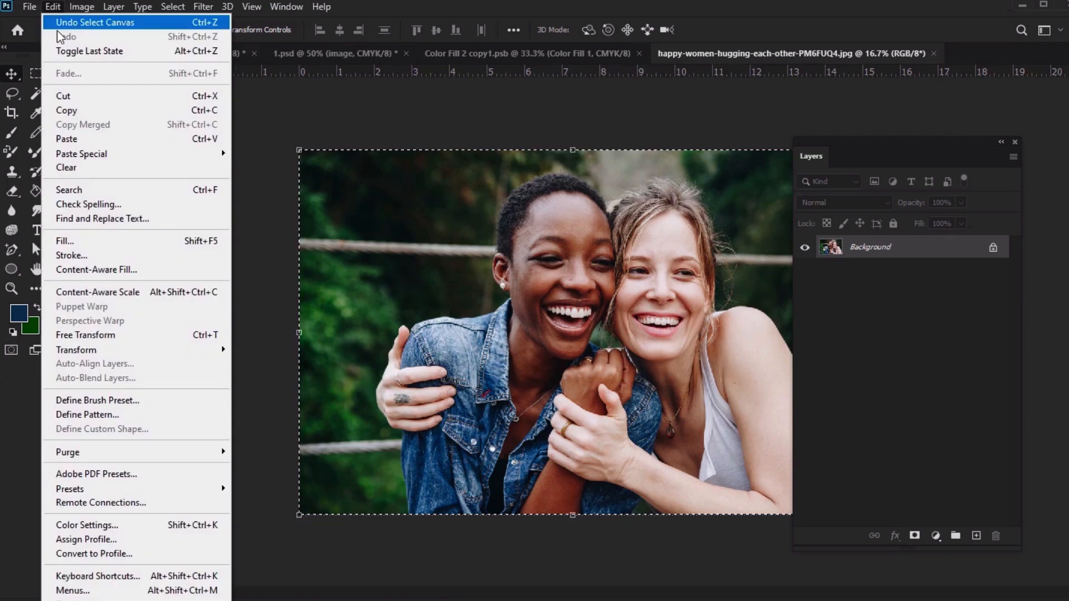
left_click(69, 112)
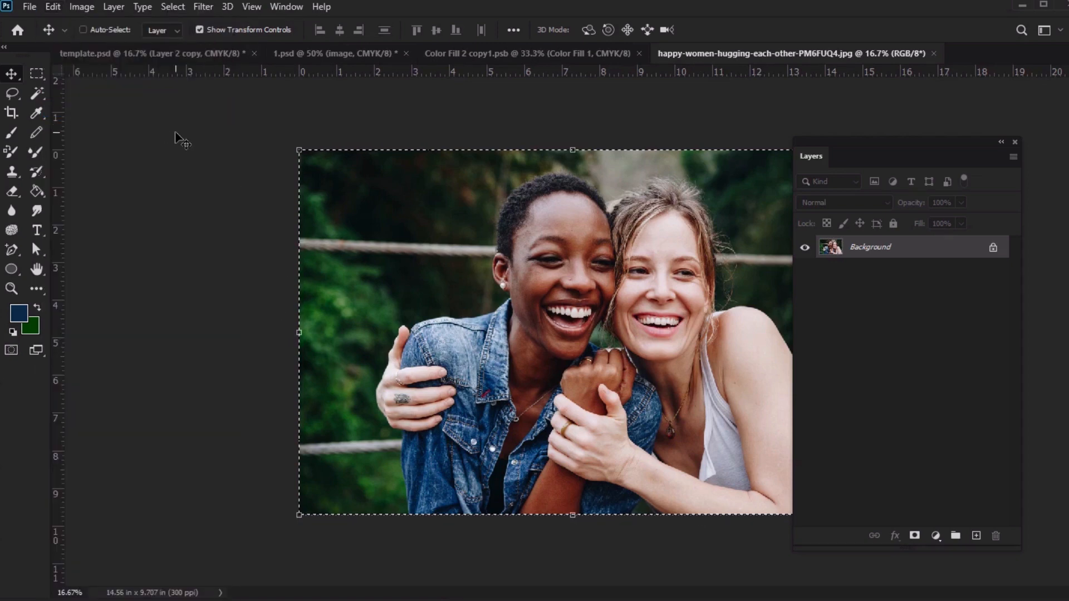
left_click(497, 53)
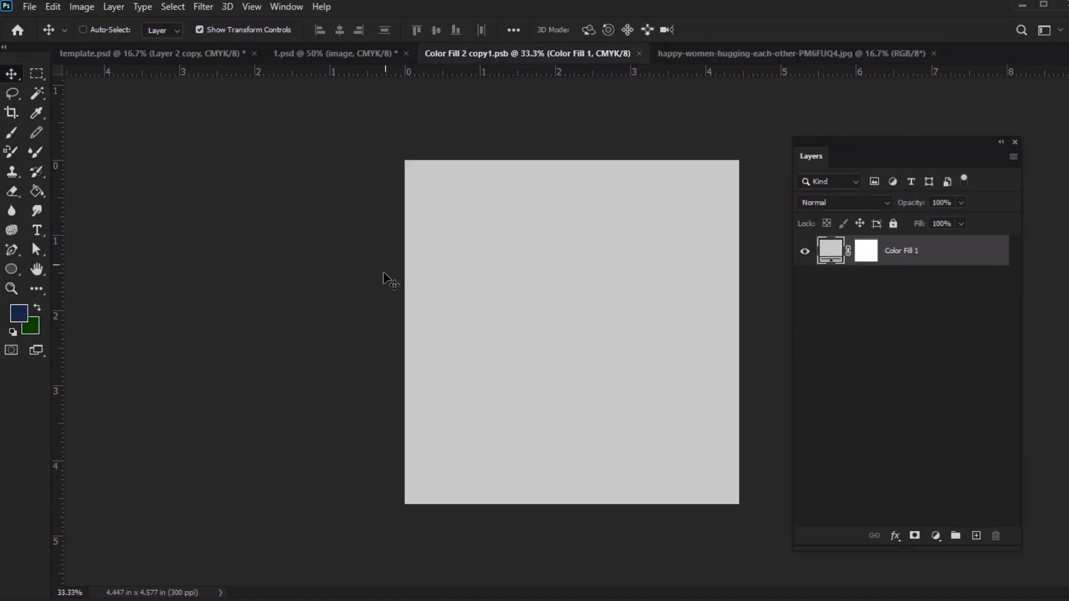
left_click(53, 7)
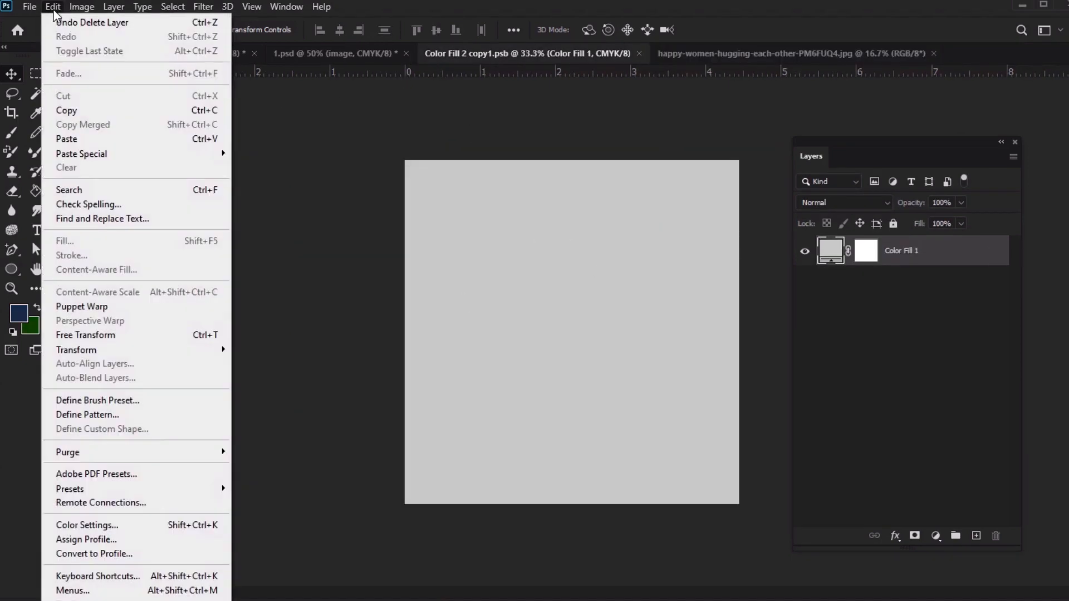
left_click(70, 139)
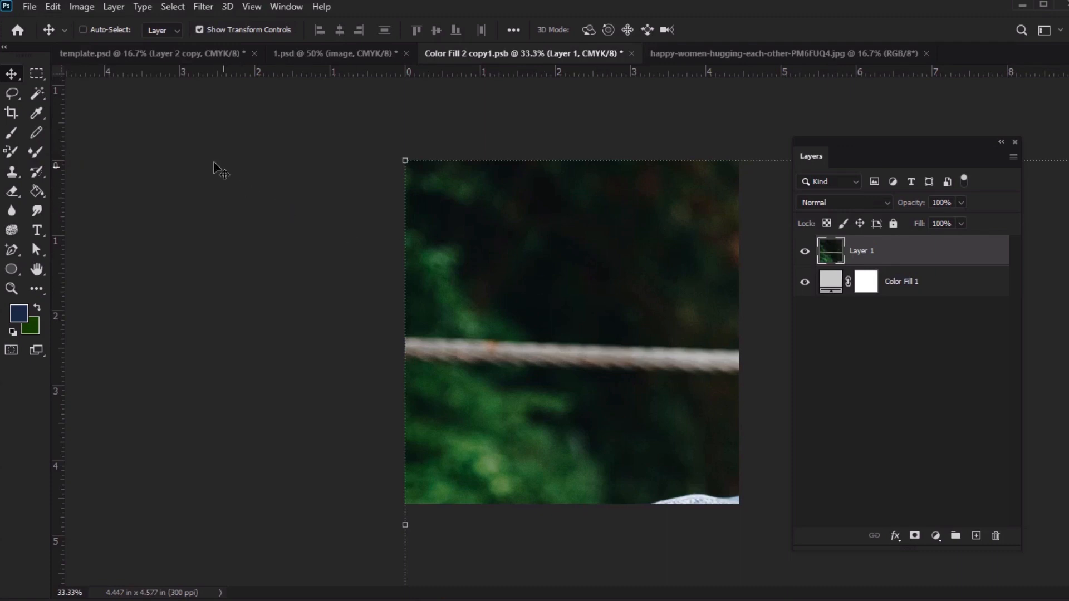
- Scale the pasted photo down to about 70%, position both women's faces over the canvas, and save the placeholder document
left_click(54, 7)
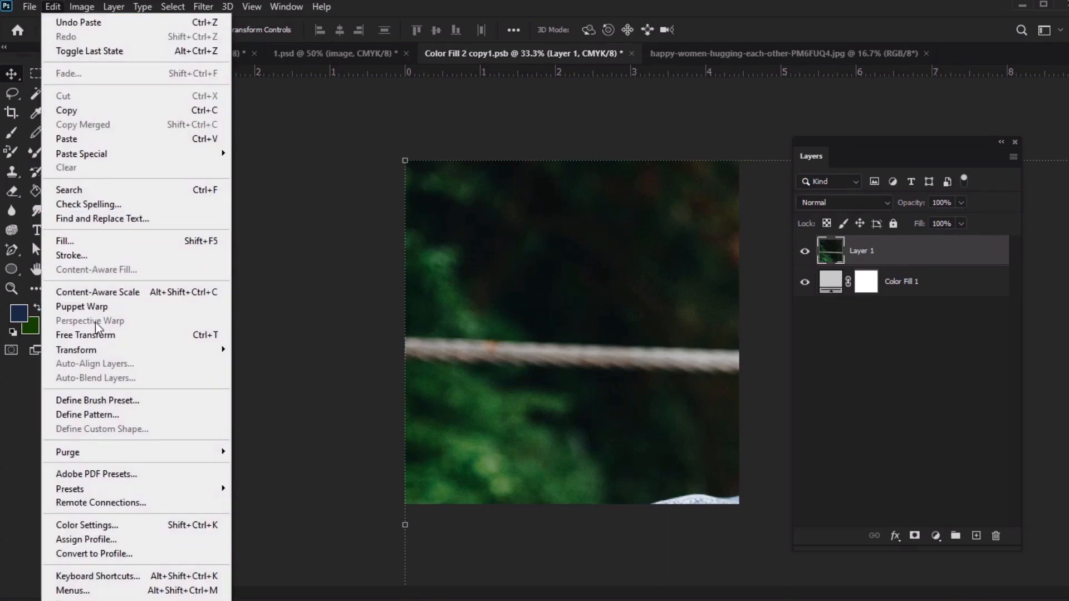
left_click(128, 337)
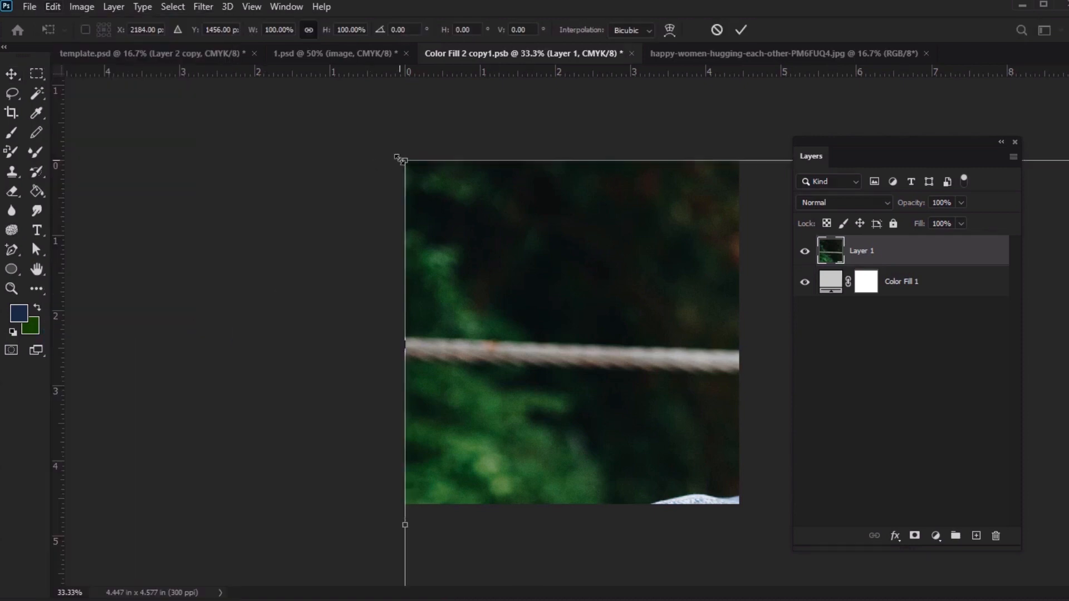
left_click_drag(479, 216, 734, 410)
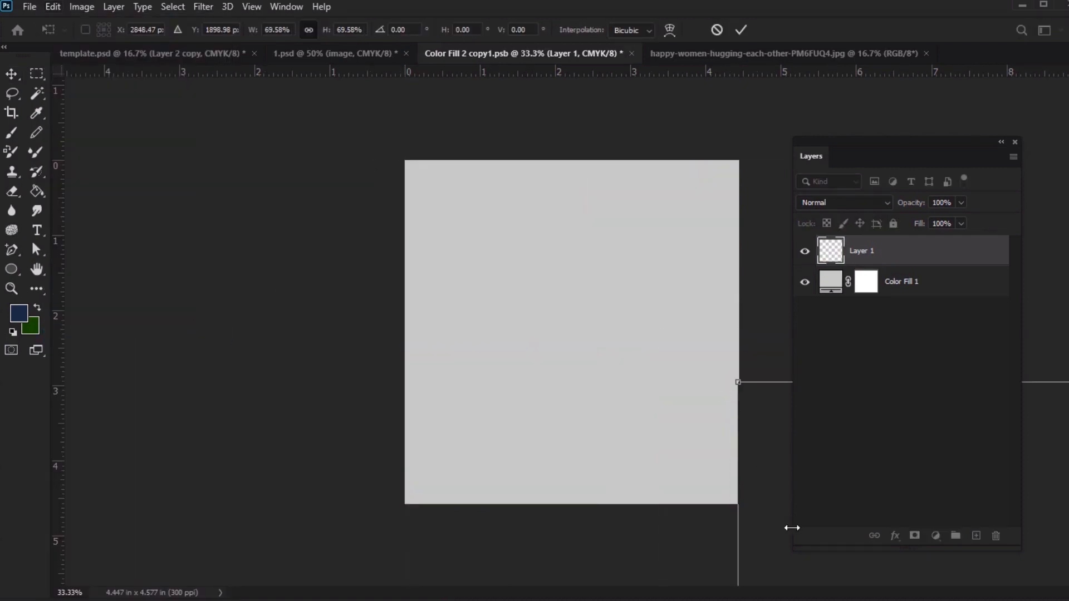
left_click_drag(792, 528, 832, 521)
left_click_drag(785, 490, 196, 222)
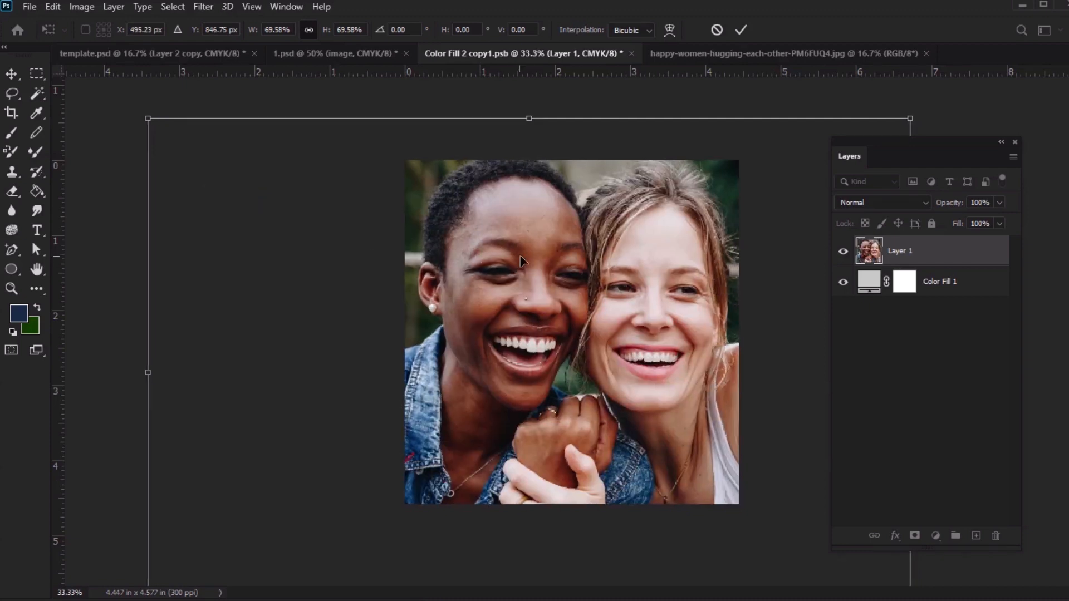
key("Return")
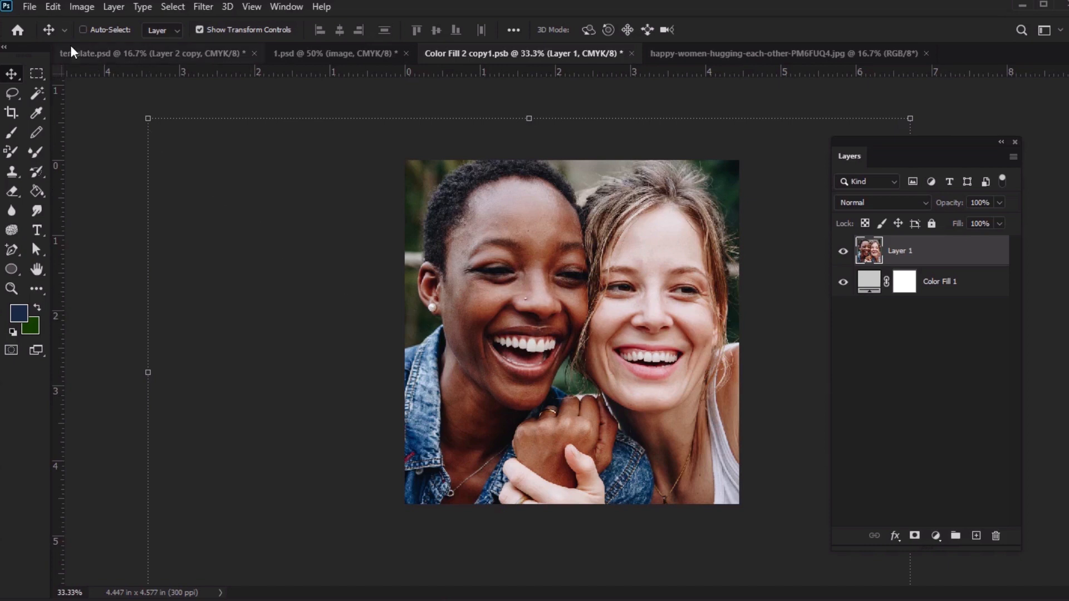
left_click(31, 8)
left_click(56, 172)
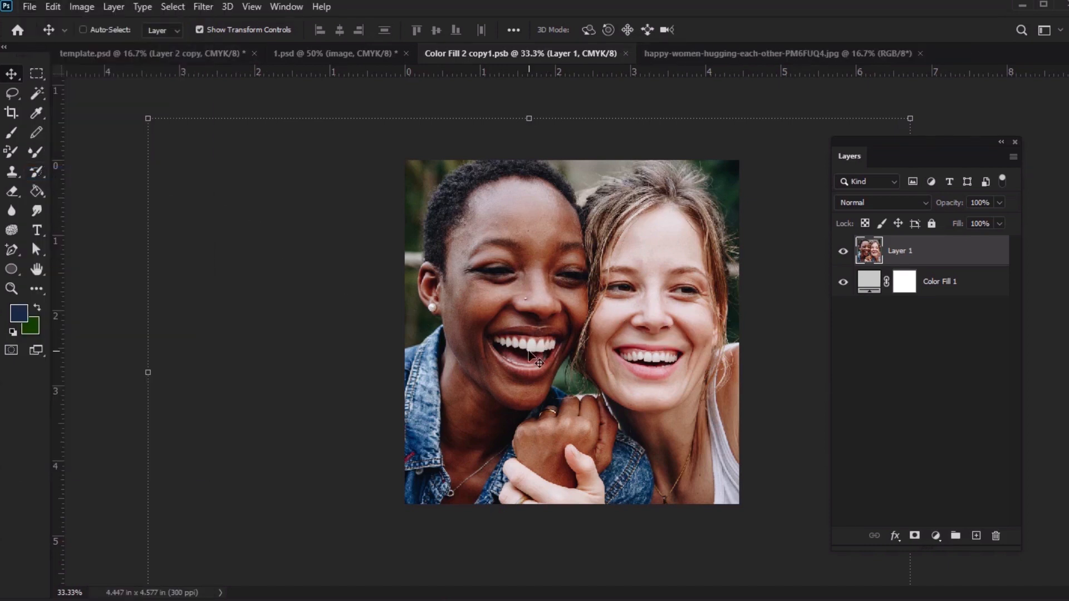
- Shrink the pasted photo slightly more, recenter both faces in the placeholder, and return to 1.psd to check the framed photo
mouse_move(618, 351)
left_mouse_down()
mouse_move(587, 320)
mouse_move(587, 360)
mouse_move(607, 349)
mouse_move(617, 367)
left_mouse_up()
left_click_drag(150, 119, 205, 153)
left_click_drag(524, 305, 493, 295)
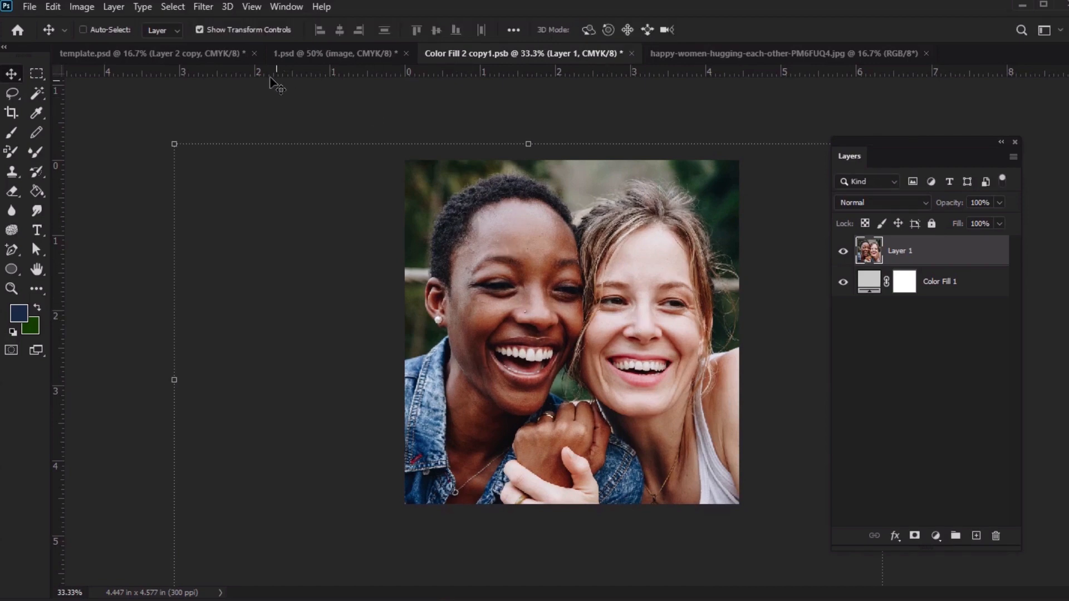
left_click(329, 58)
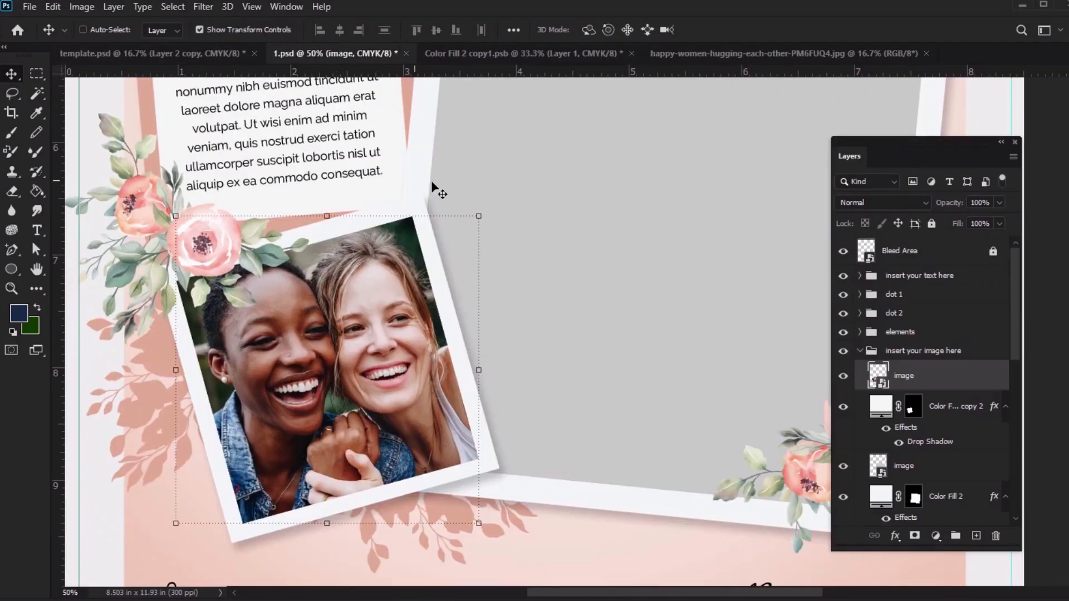
left_click_drag(881, 158, 628, 154)
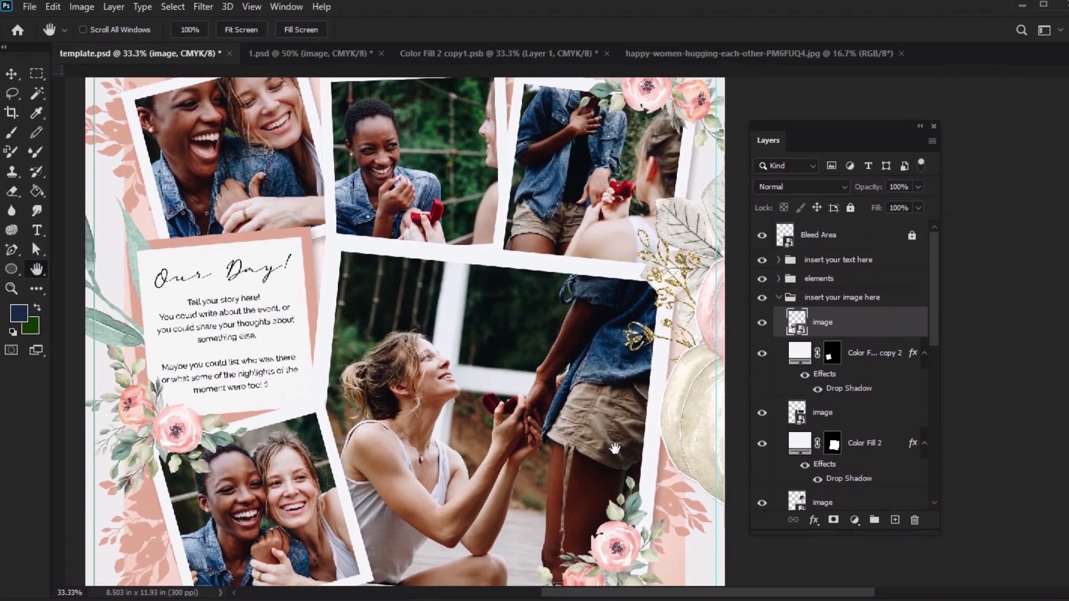
left_click_drag(616, 417, 617, 364)
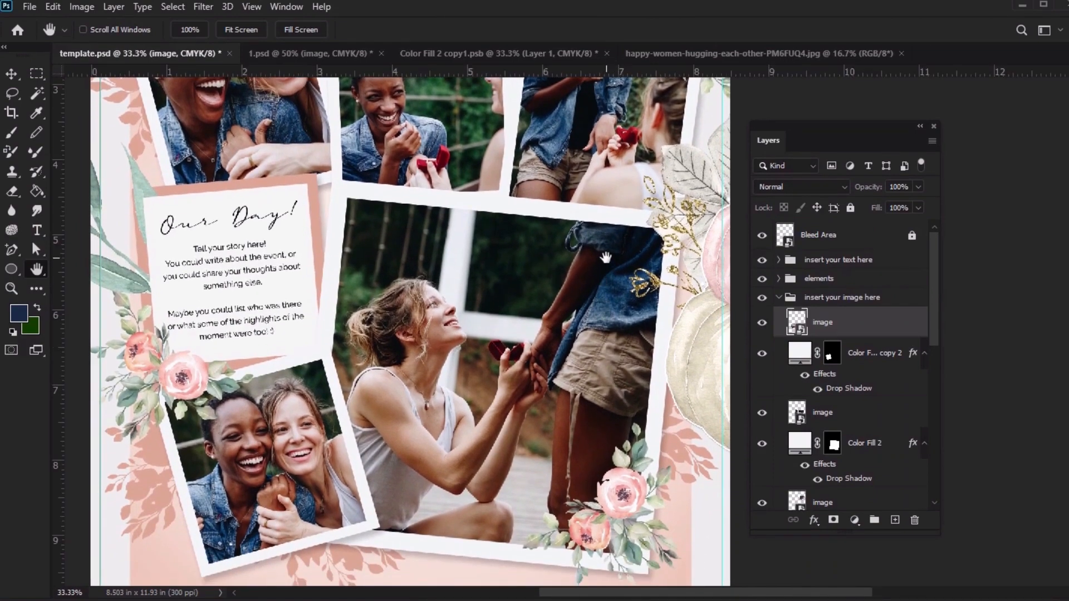
key("ctrl+r")
left_click_drag(607, 257, 604, 317)
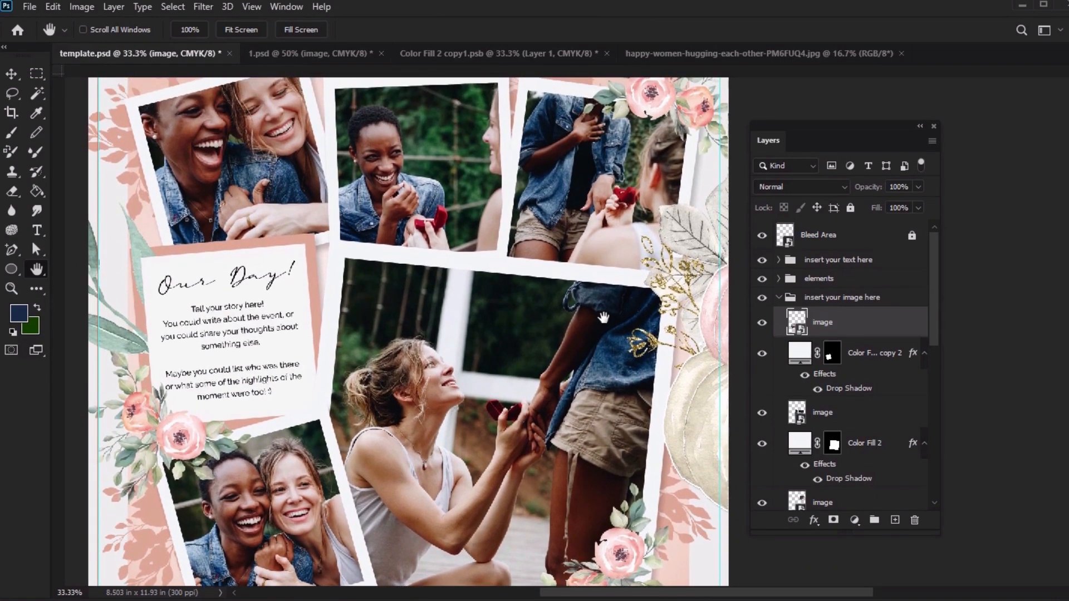
key("ctrl+r")
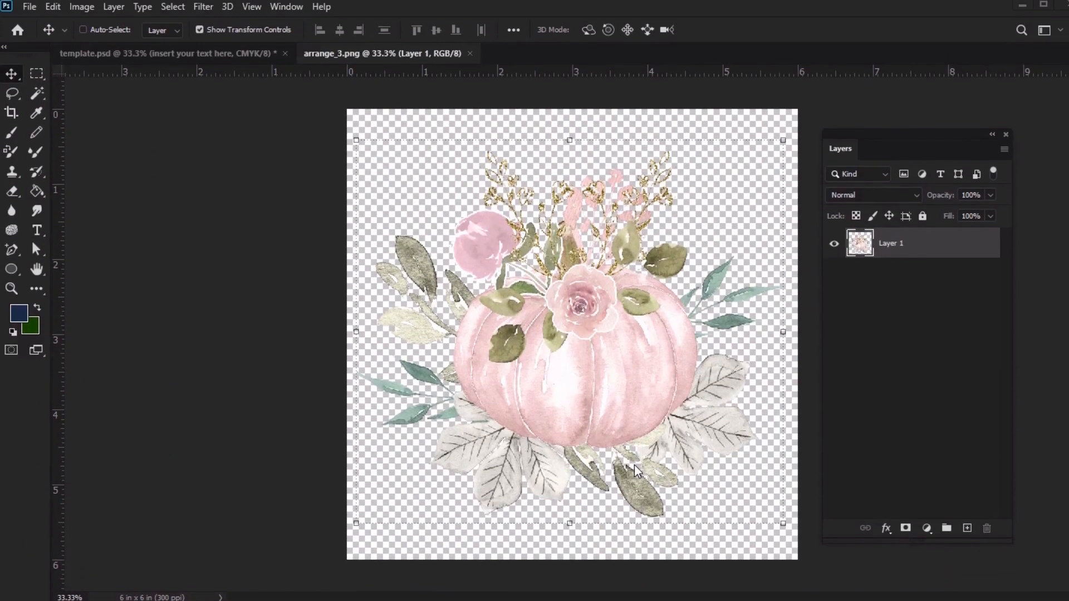
- Copy the entire pink pumpkin artwork from arrange_3.png and paste it into template.psd as a new layer
left_click(173, 6)
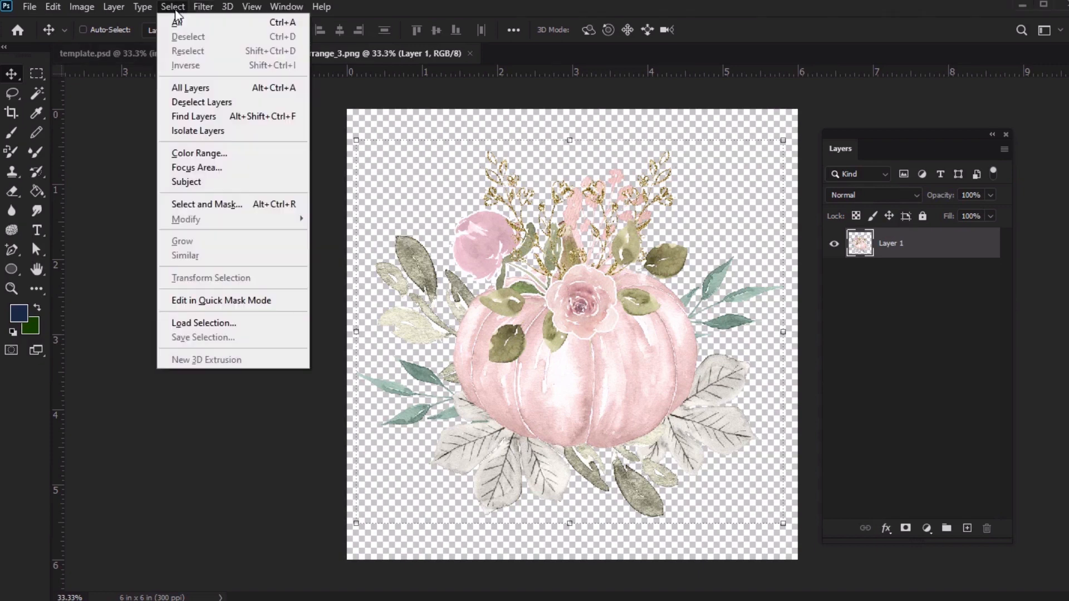
left_click(206, 27)
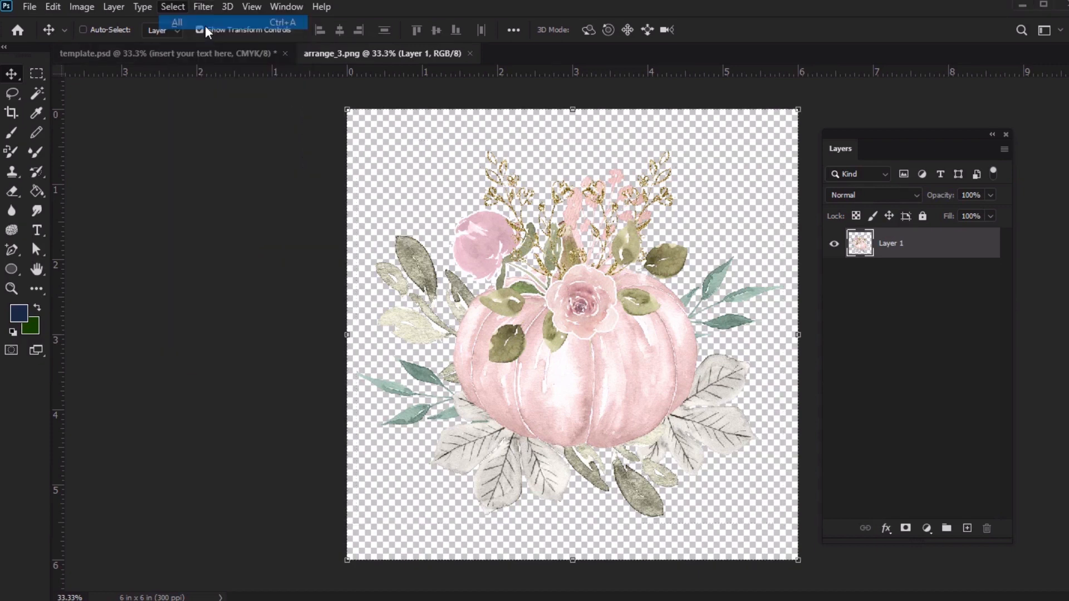
left_click(53, 7)
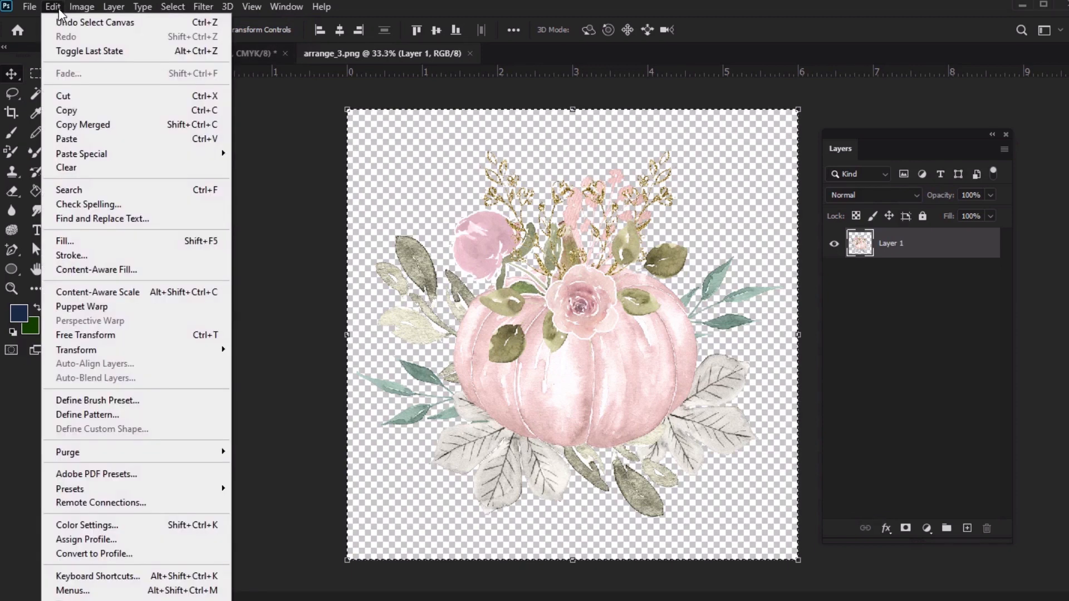
left_click(77, 109)
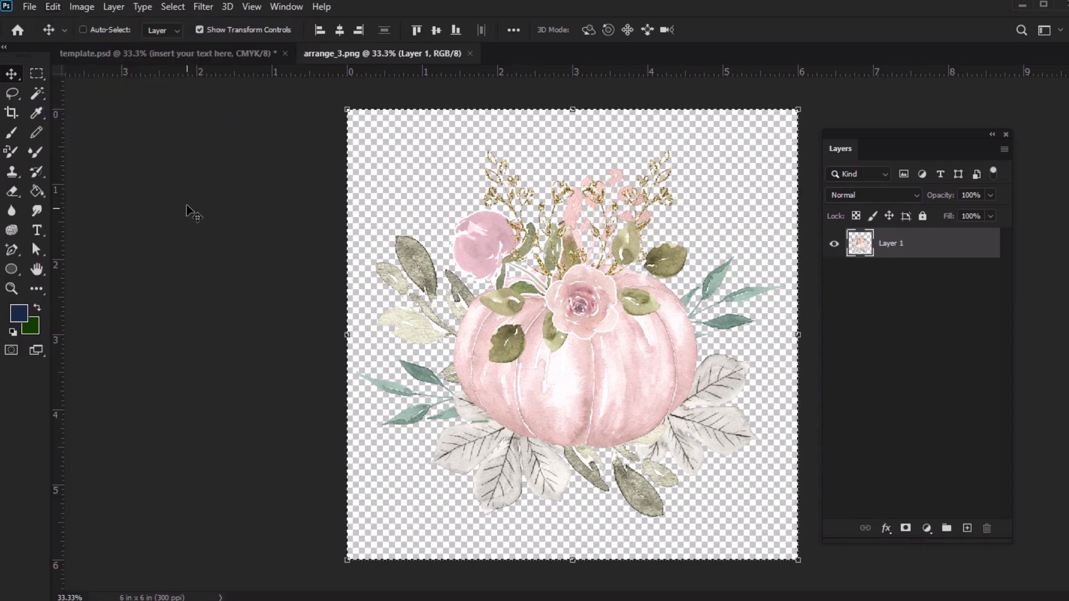
left_click(167, 59)
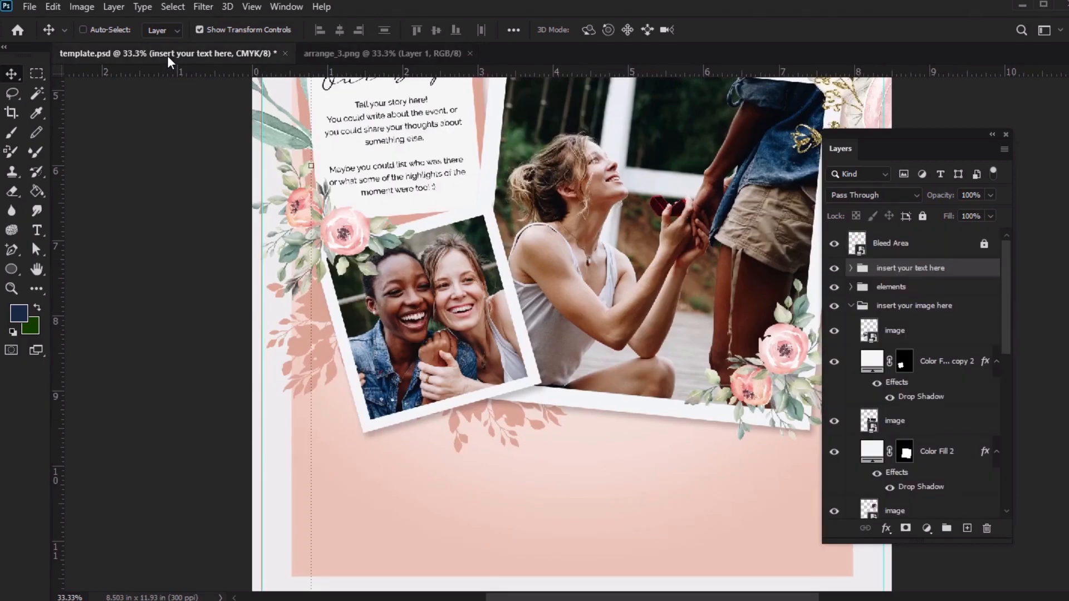
left_click(53, 6)
left_click(67, 140)
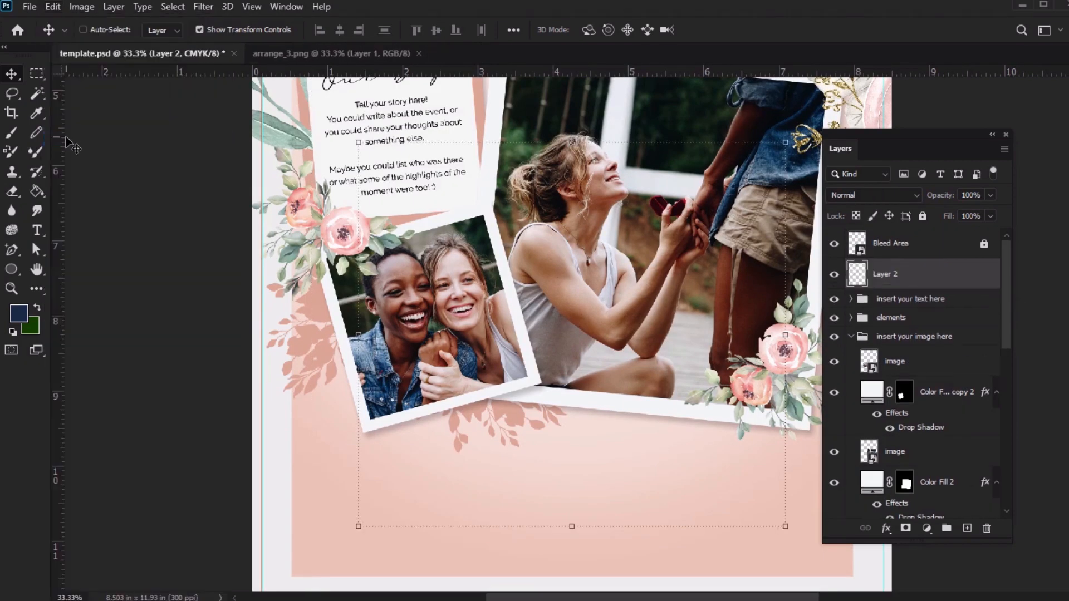
- Move the pumpkin artwork to the flyer's lower-left corner and place its layer directly beneath the collapsed "insert your image here" group
left_click_drag(618, 384, 387, 420)
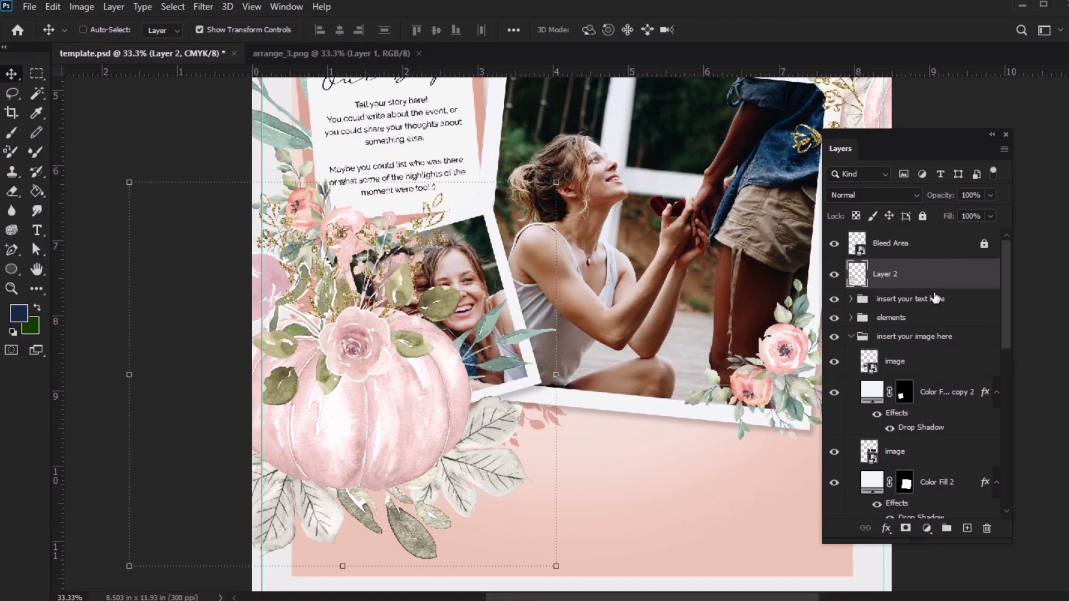
left_click_drag(922, 143, 825, 117)
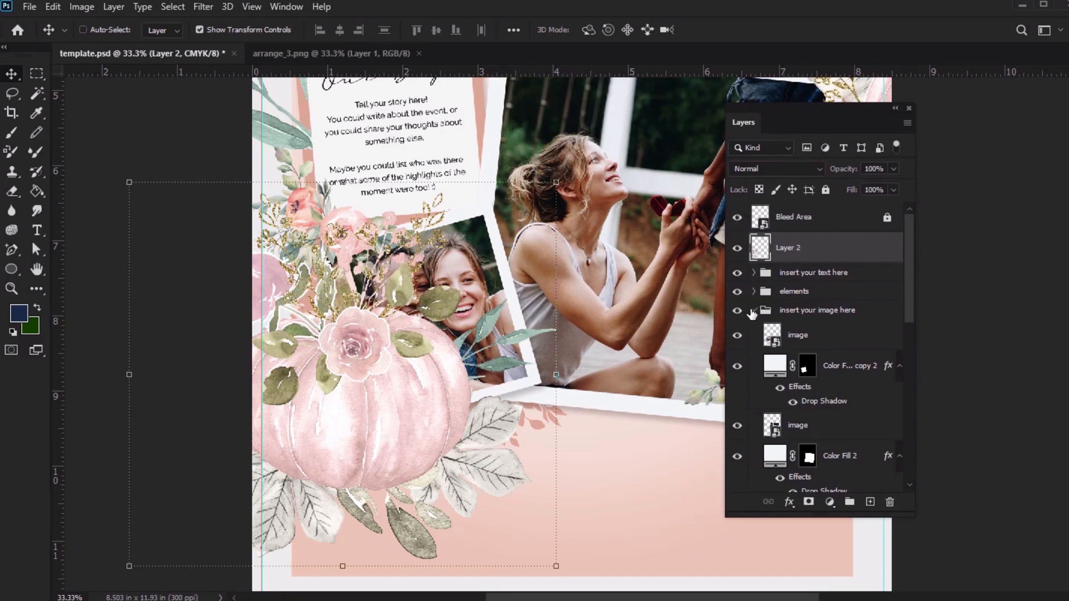
left_click(751, 313)
left_click(754, 311)
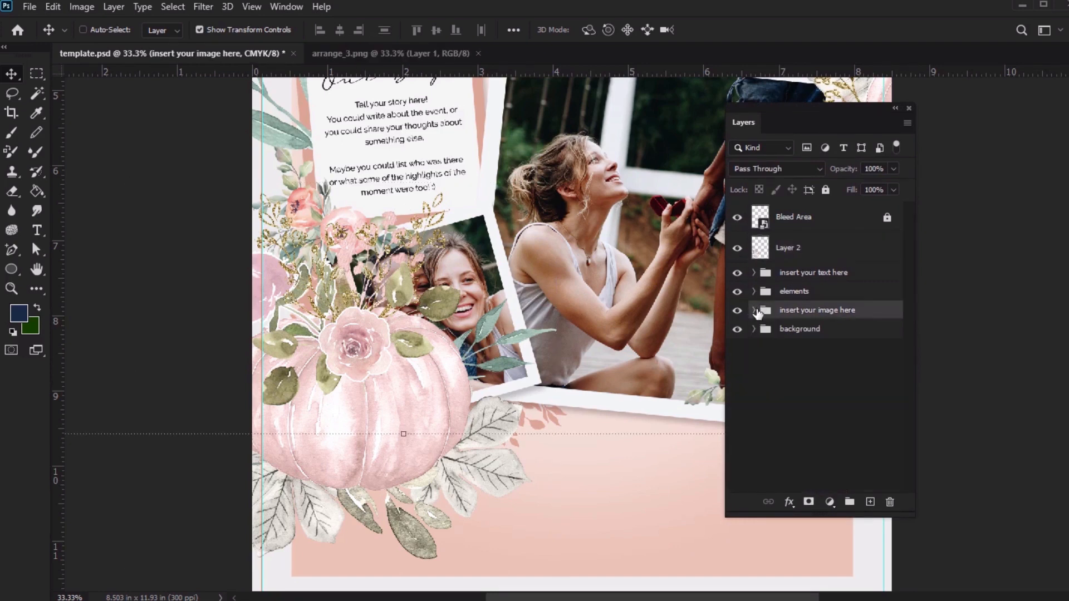
left_click_drag(804, 251, 811, 322)
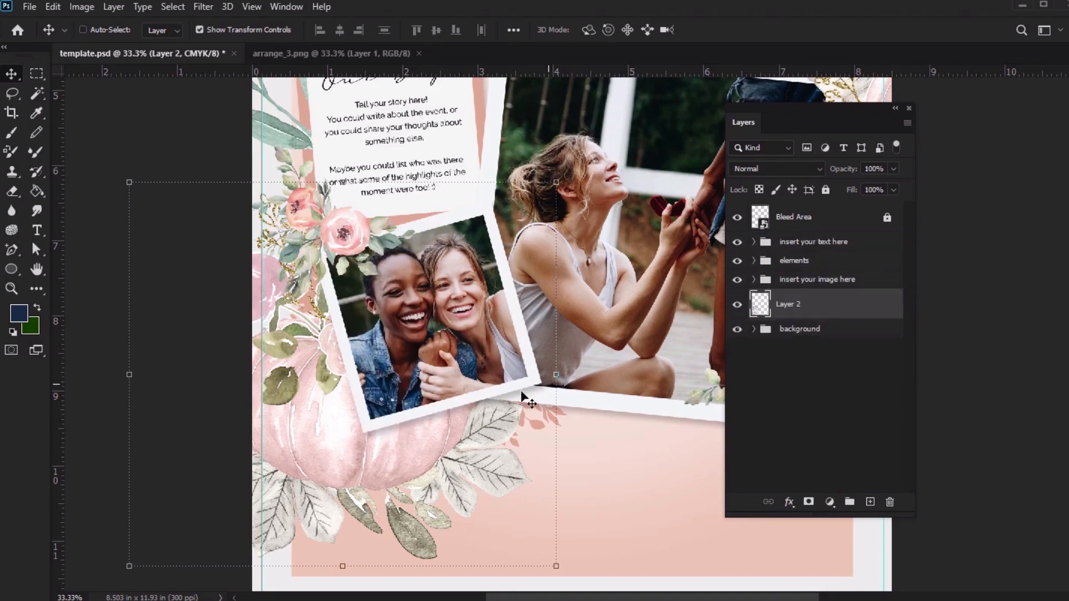
mouse_move(360, 488)
left_mouse_down()
mouse_move(345, 523)
mouse_move(353, 488)
left_mouse_up()
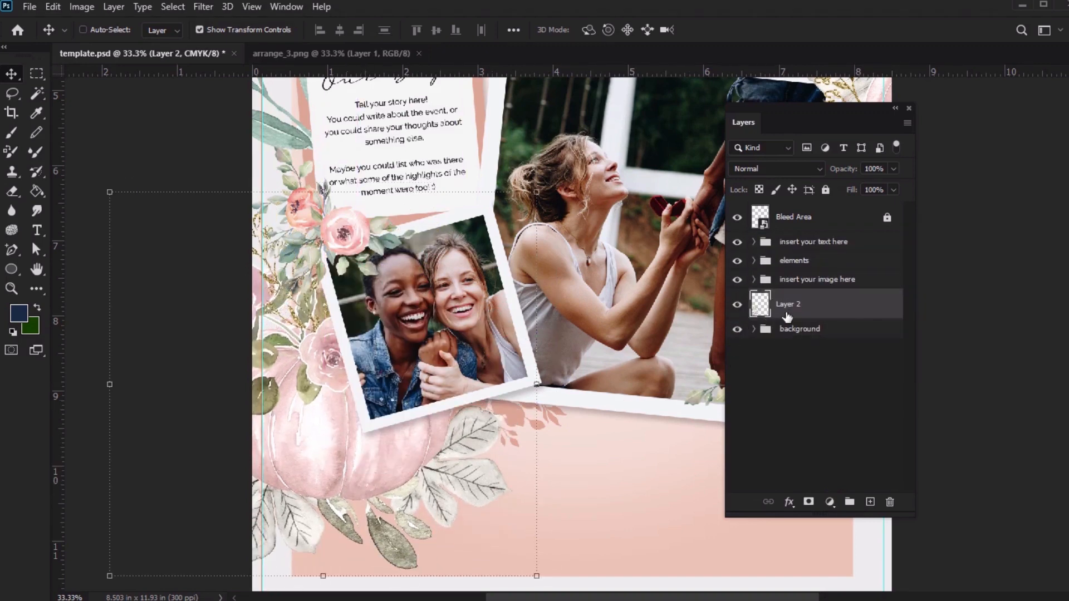
- Return the pumpkin layer to just below Bleed Area and shift the artwork further off the flyer's left edge
left_click_drag(798, 314, 817, 240)
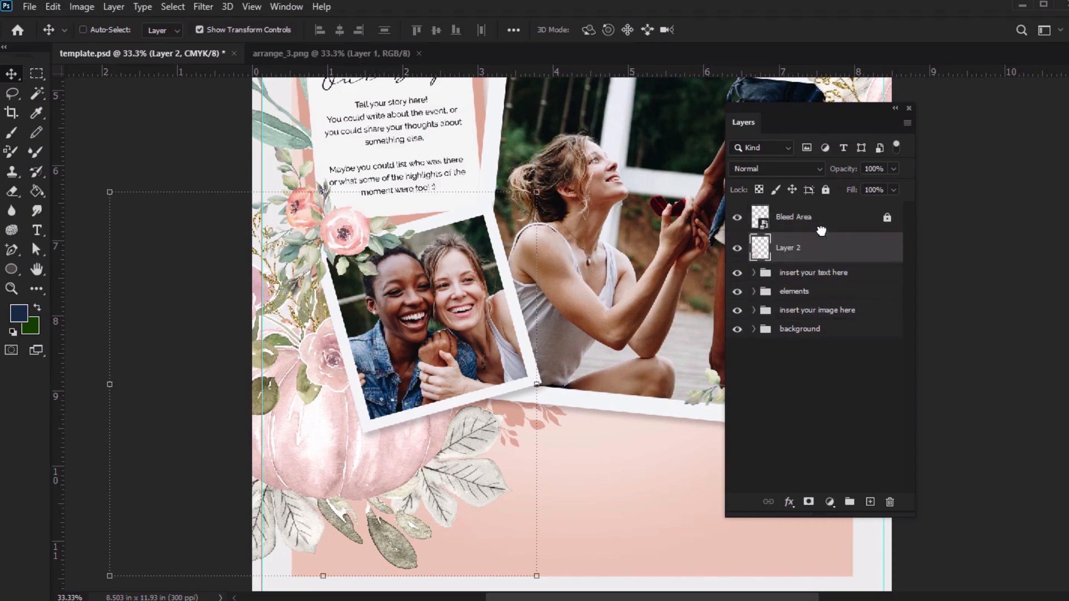
left_click_drag(413, 390, 304, 422)
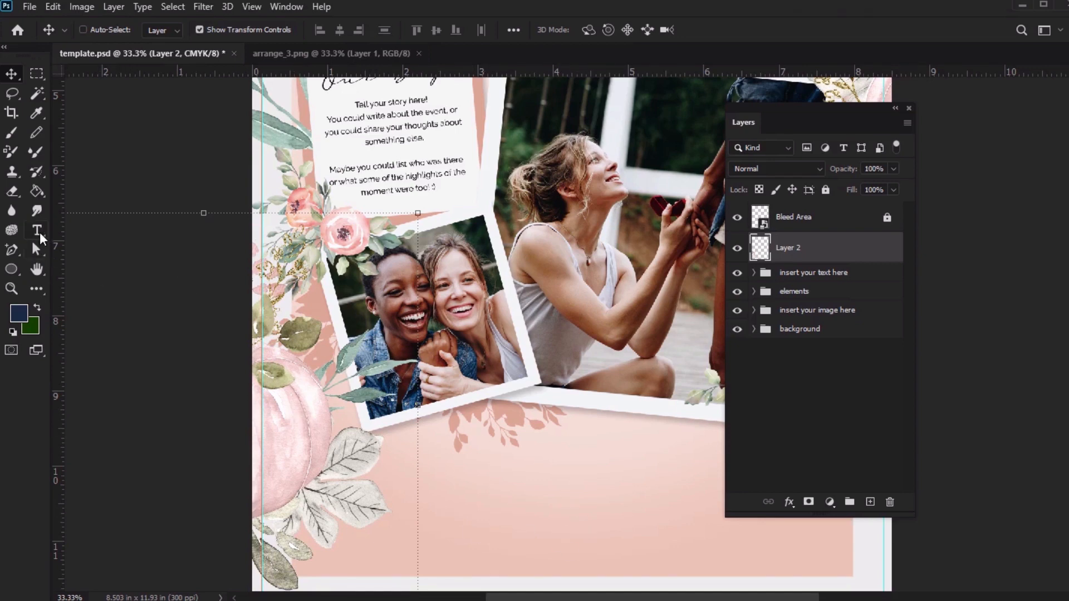
- Add the text "she said yes" in 72 pt Auto Signature and position it in the empty band beneath the photos
left_click(39, 233)
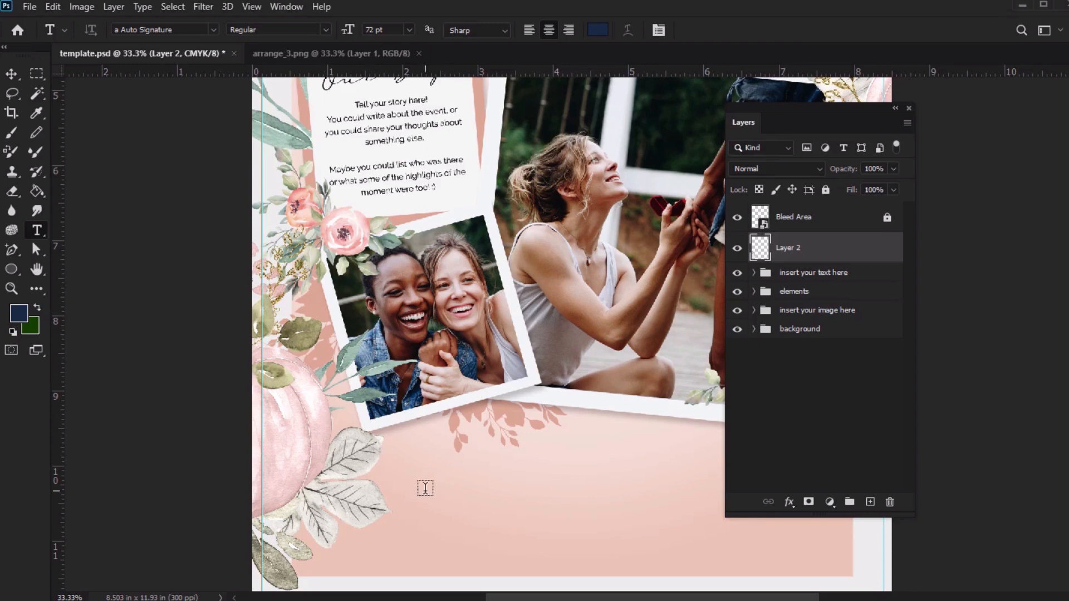
left_click(425, 488)
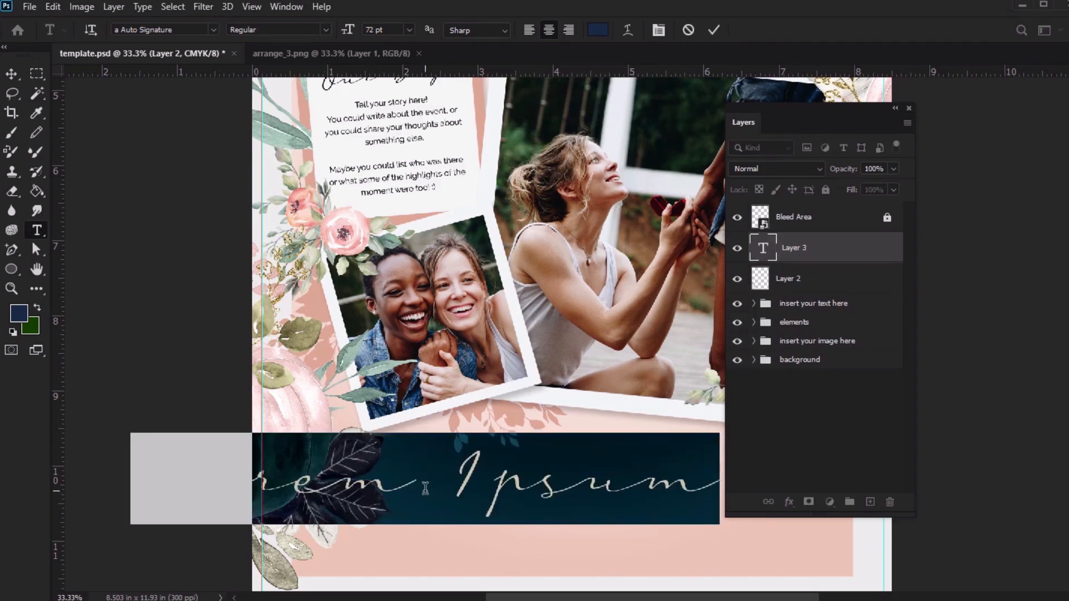
type("she said yes")
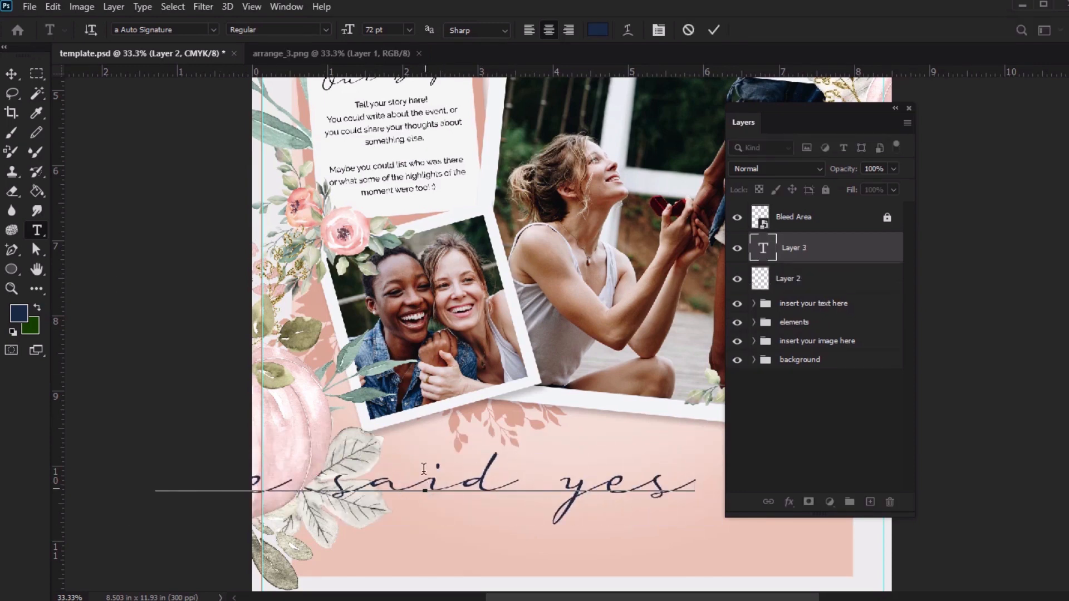
left_click(11, 73)
left_click_drag(448, 495, 598, 495)
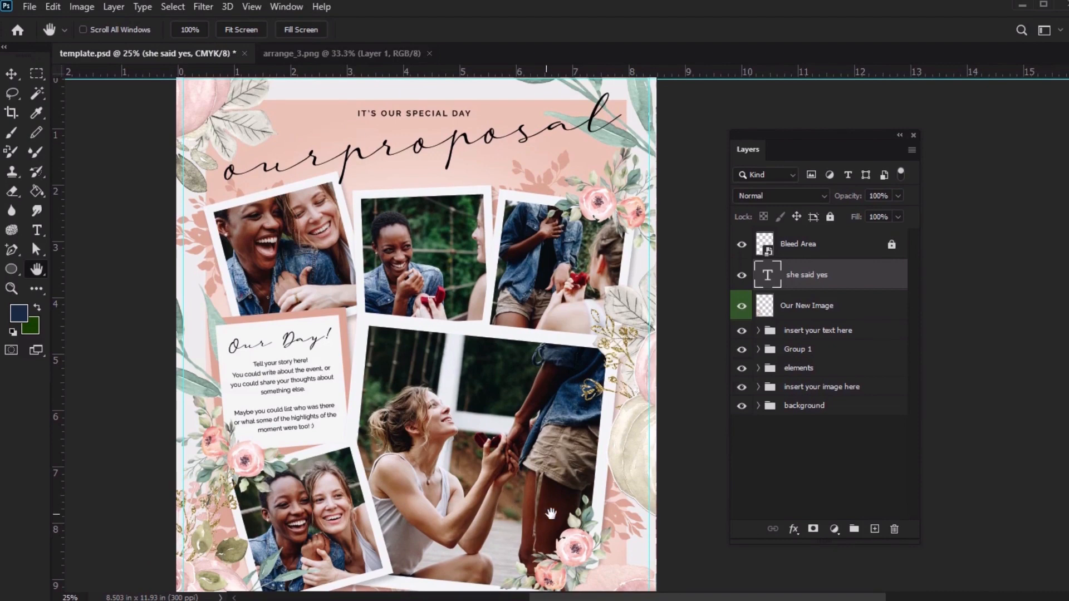
key("ctrl+r")
scroll(551, 514, "down", 3)
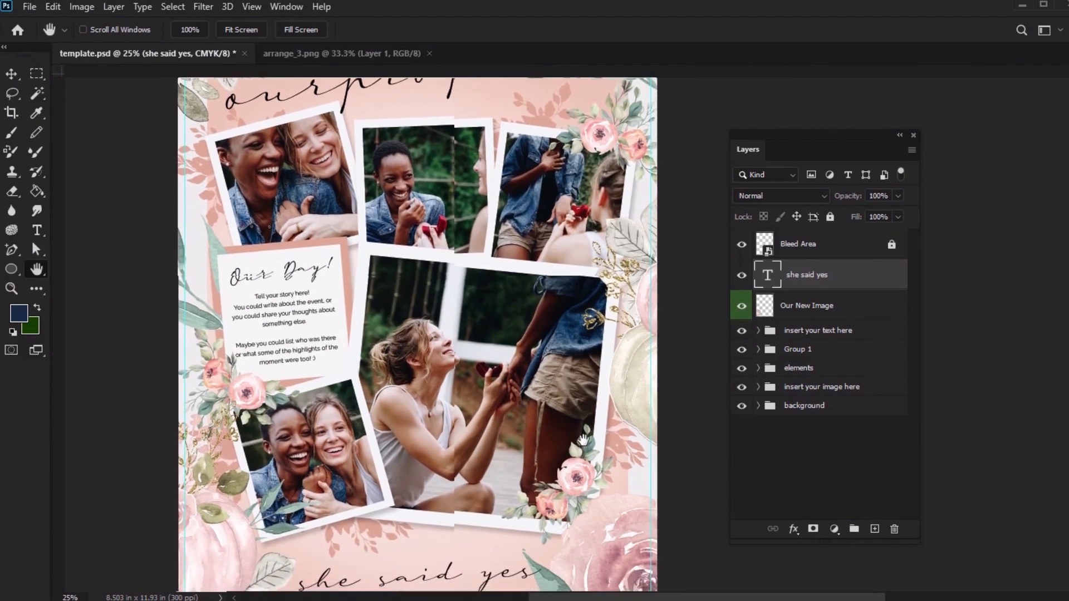
left_click_drag(583, 441, 584, 393)
key("ctrl+r")
key("ctrl+r")
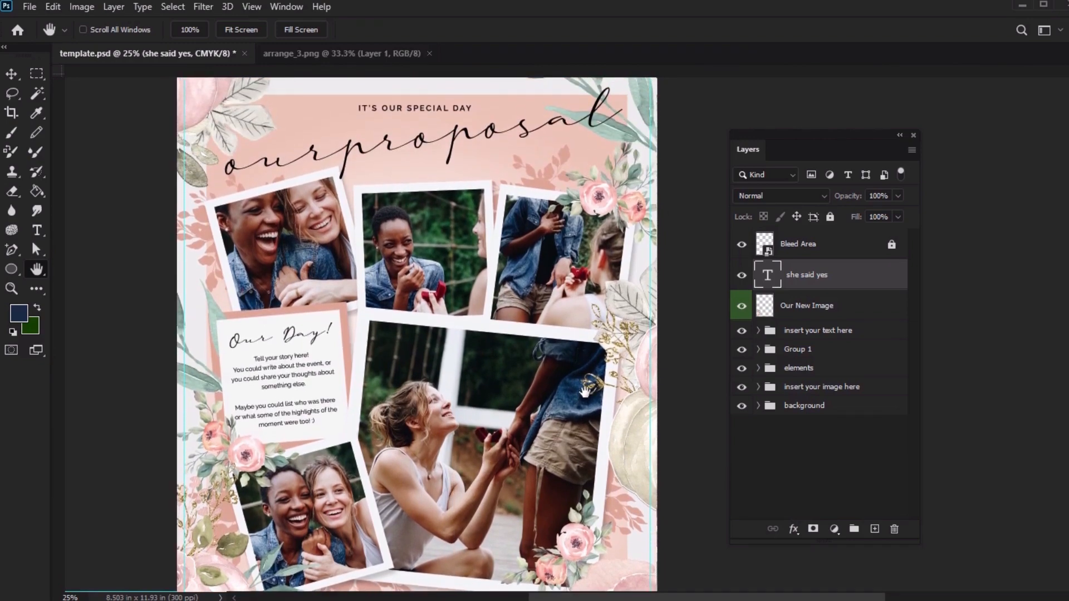
key("ctrl+r")
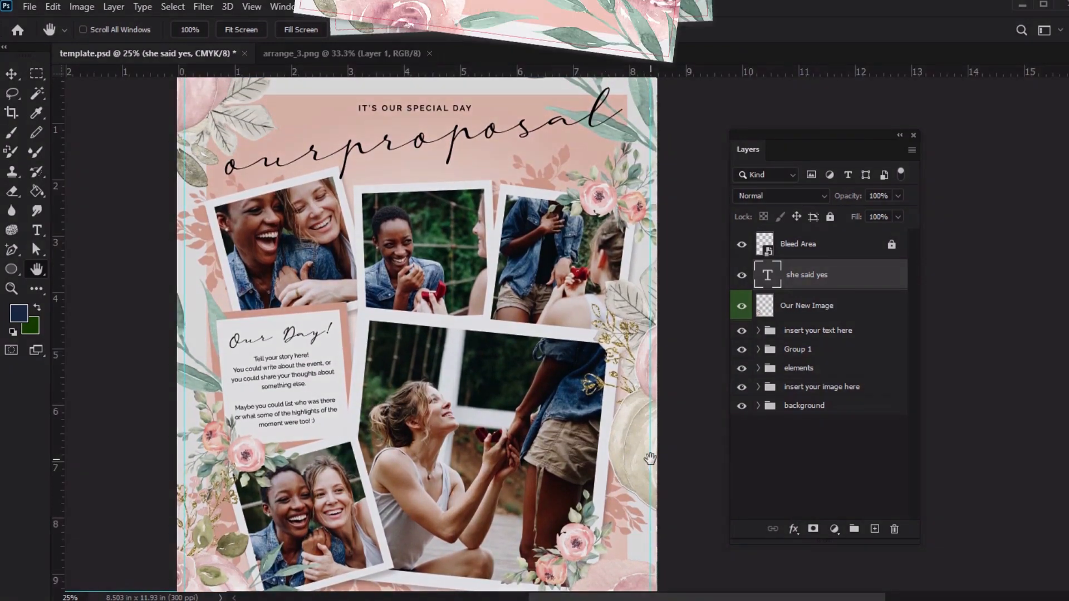